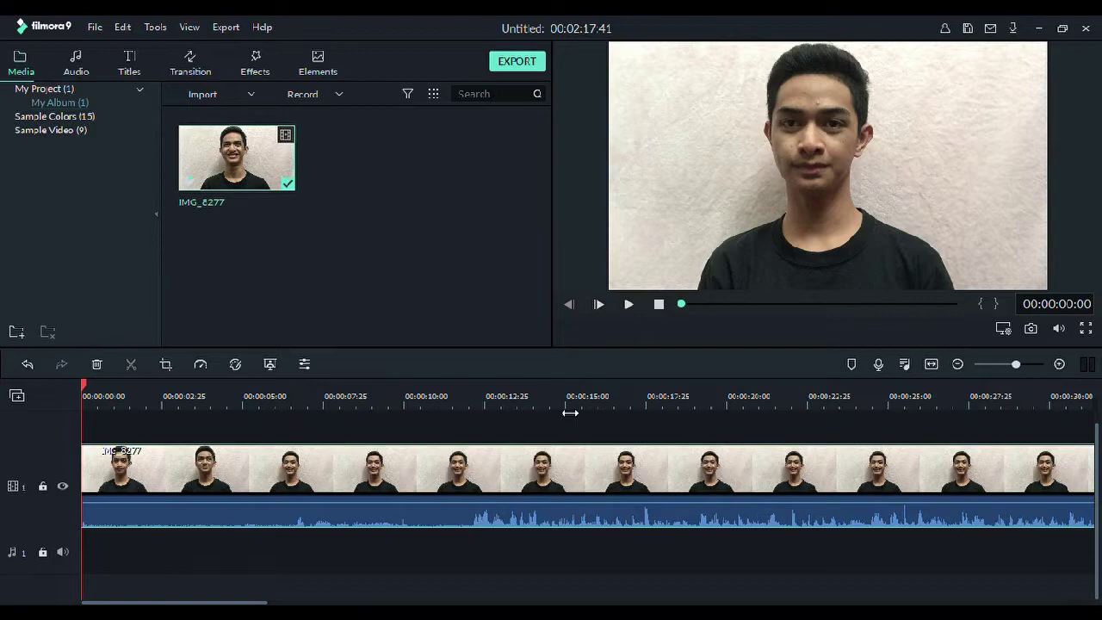
- Play the IMG_8277 clip to find where the talking starts and split it at 00:00:12:06
left_click(98, 519)
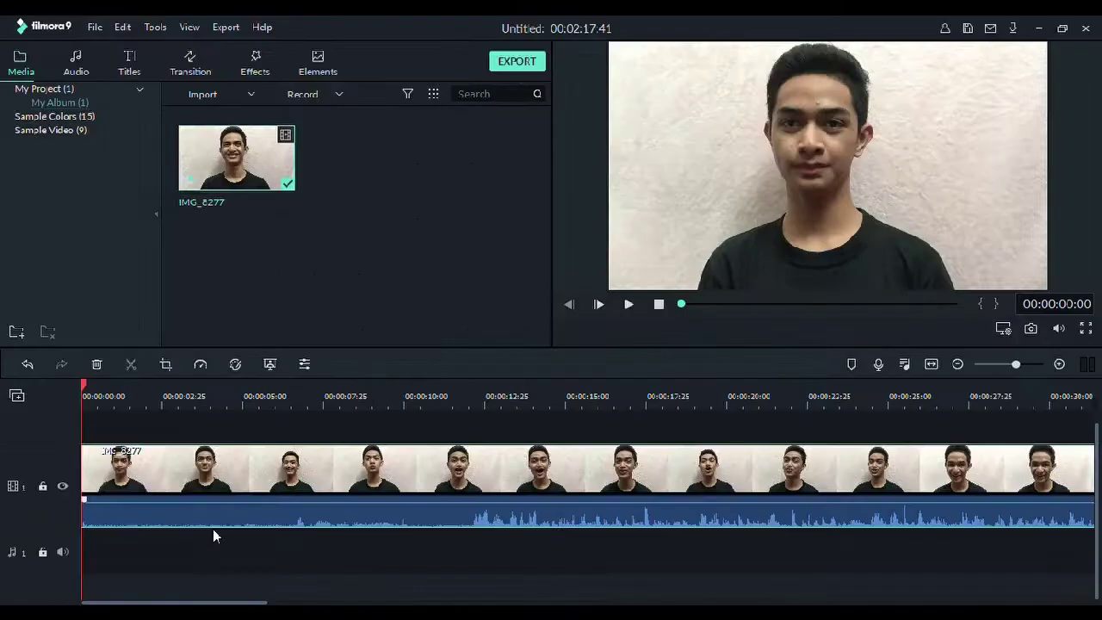
key("space")
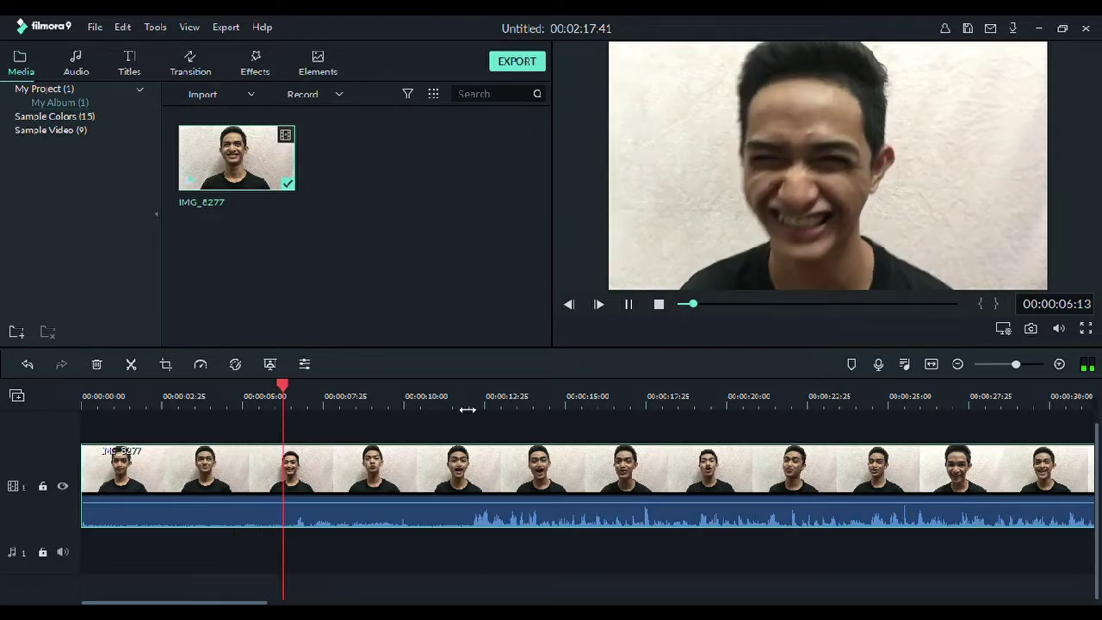
left_click(468, 410)
key("space")
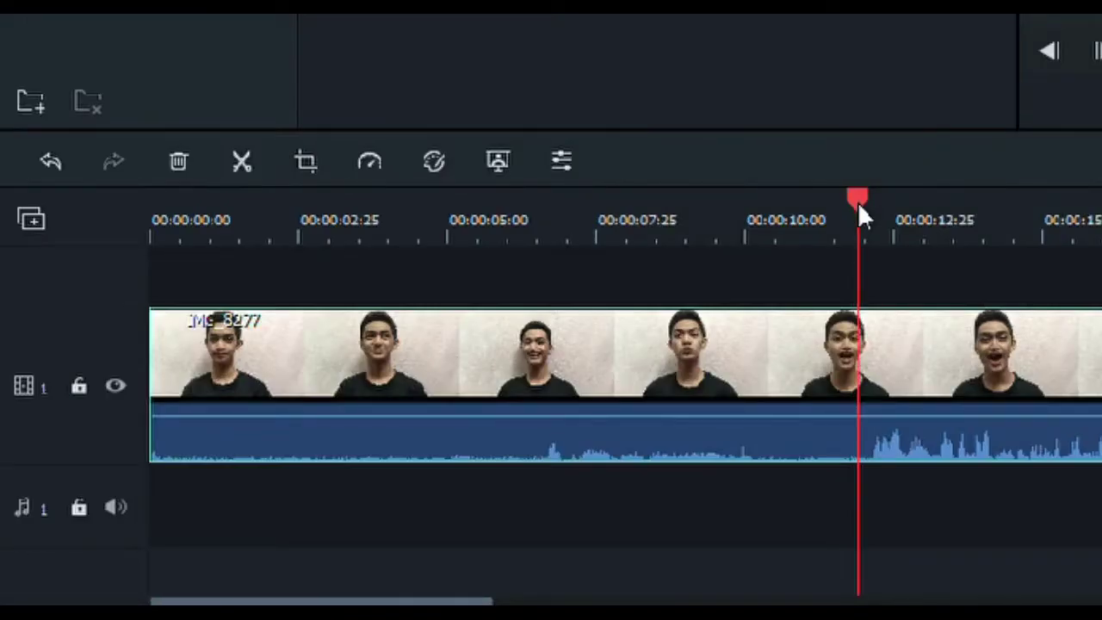
left_click_drag(466, 386, 470, 386)
left_click_drag(864, 204, 869, 205)
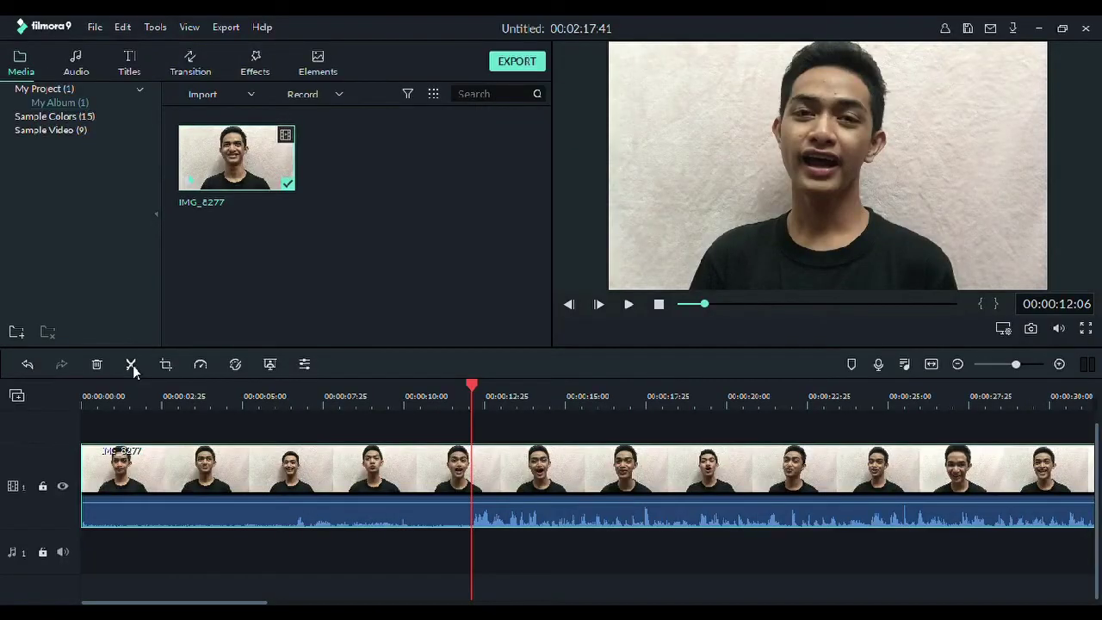
left_click(132, 365)
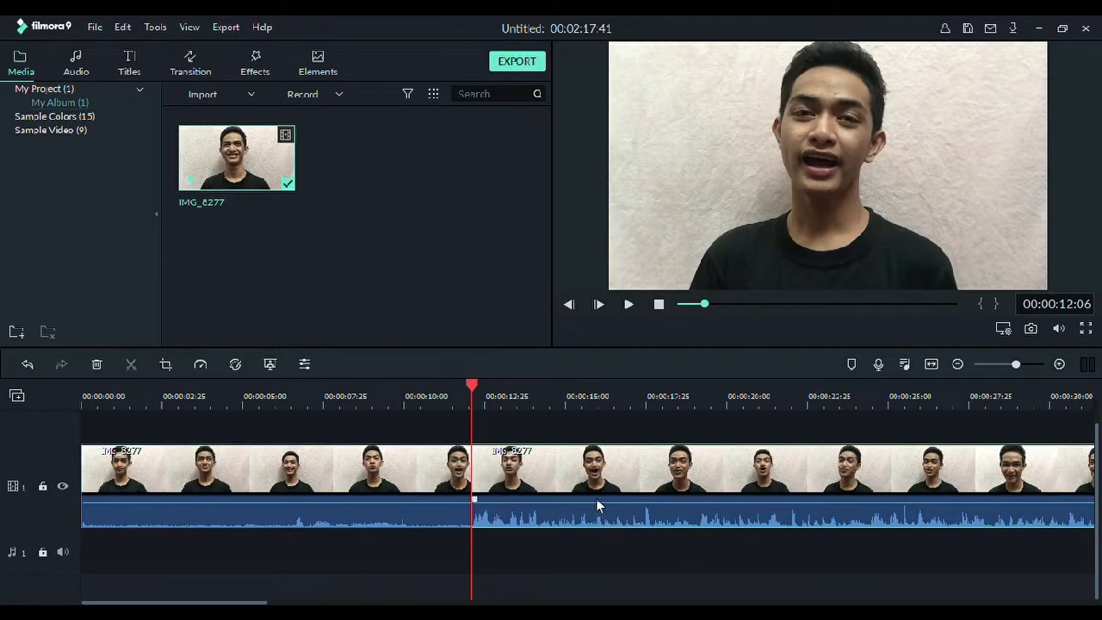
- Delete the unwanted first segment of IMG_8277 and close the empty gap it leaves at the start of the track
left_click(434, 405)
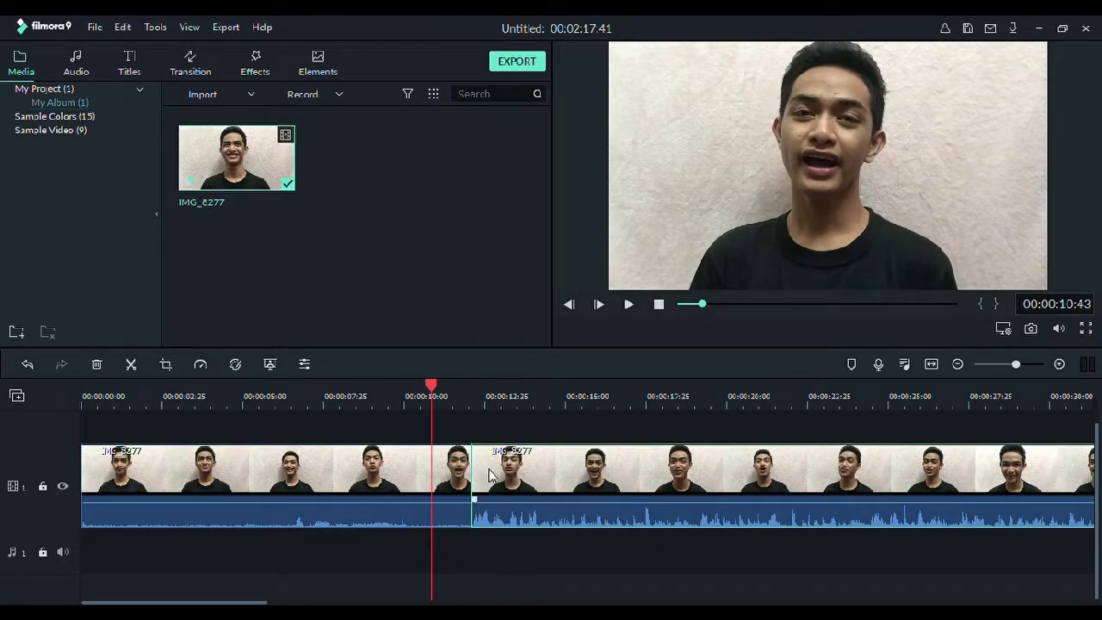
left_click(482, 453)
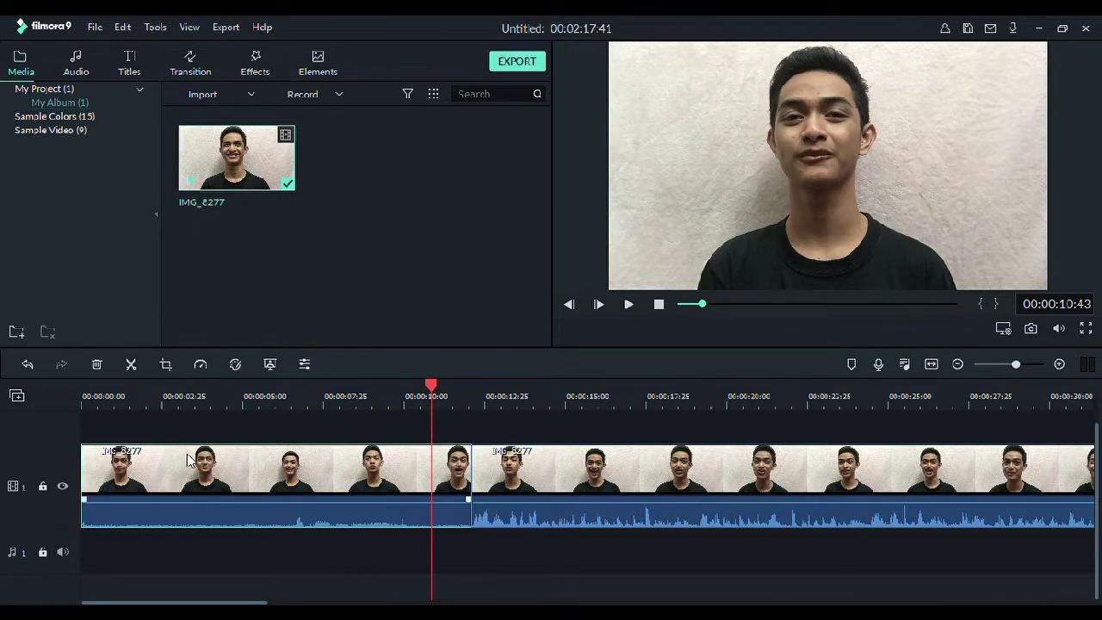
key("Delete")
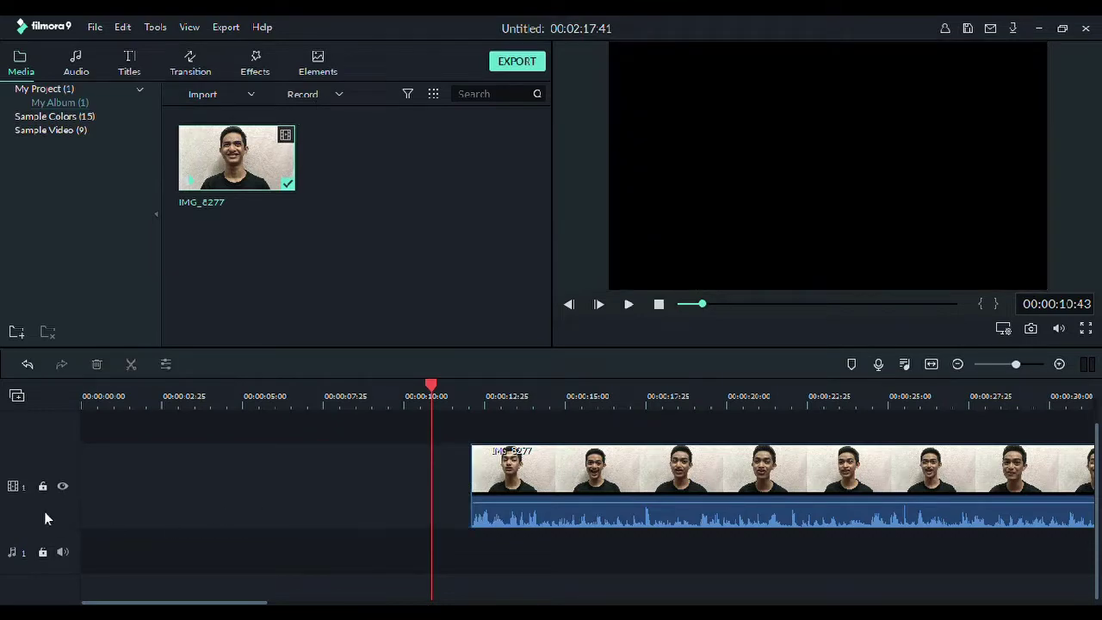
left_click(251, 494)
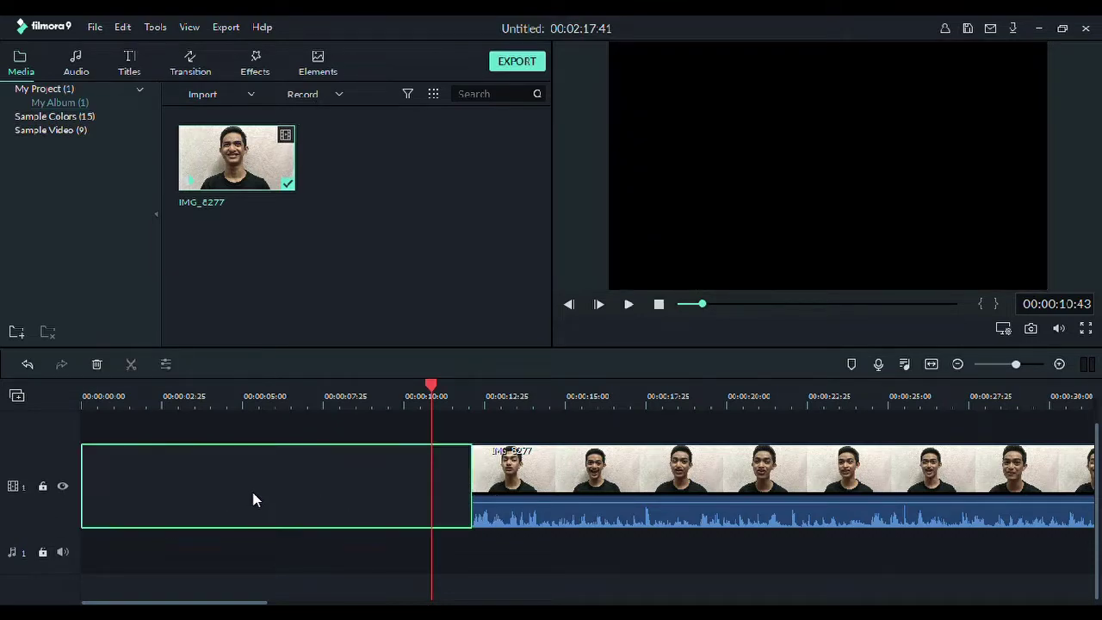
key("Delete")
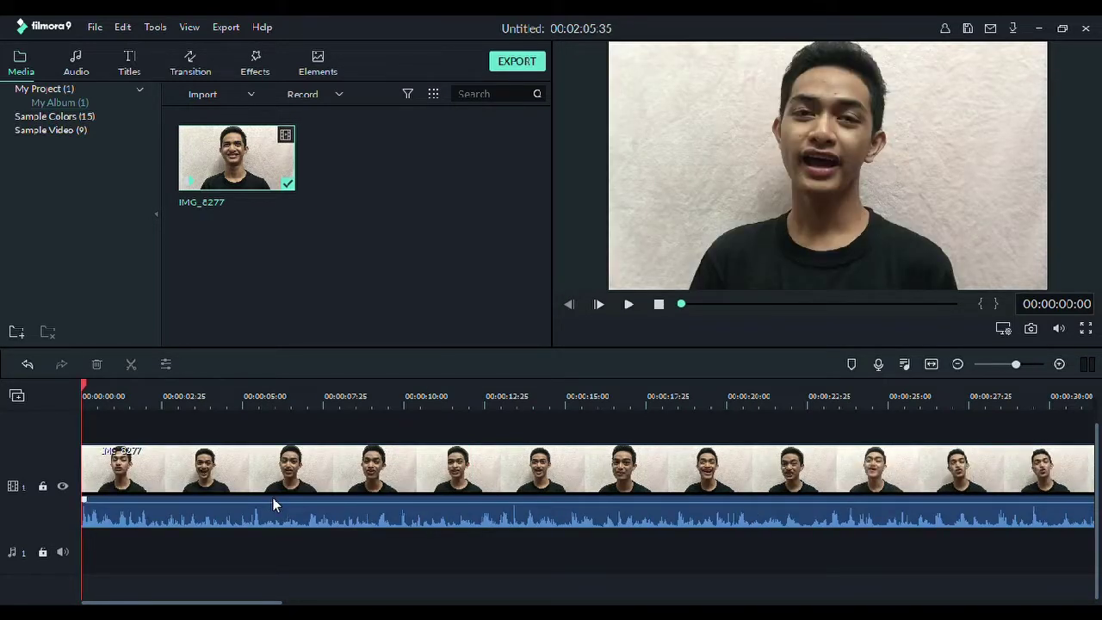
- Play the opening seconds of the trimmed clip, return to the beginning and play them again
key("space")
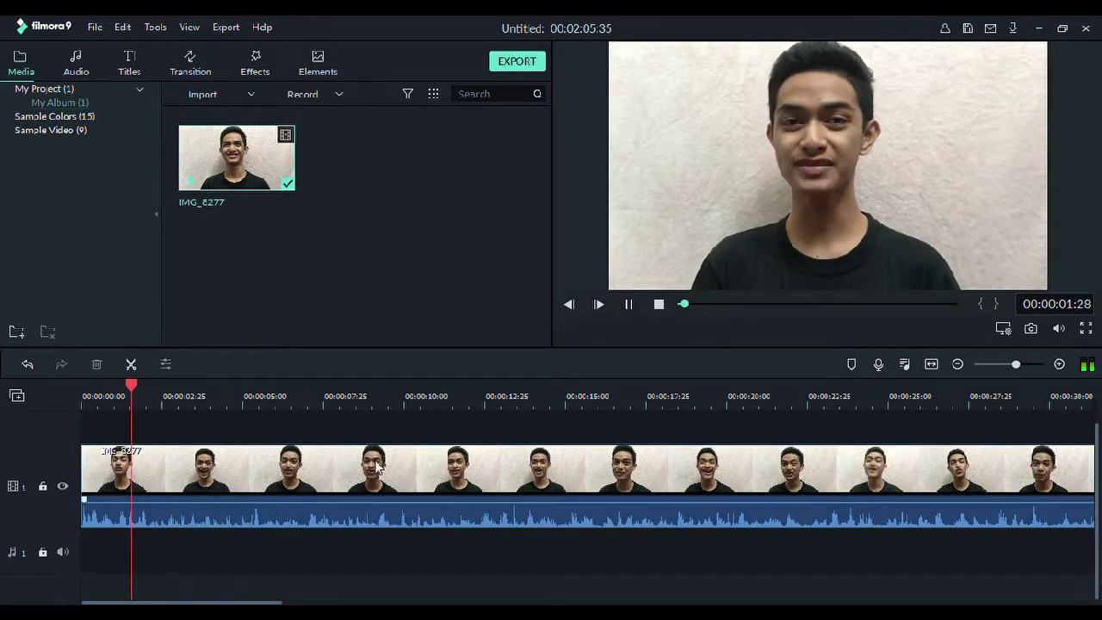
key("space")
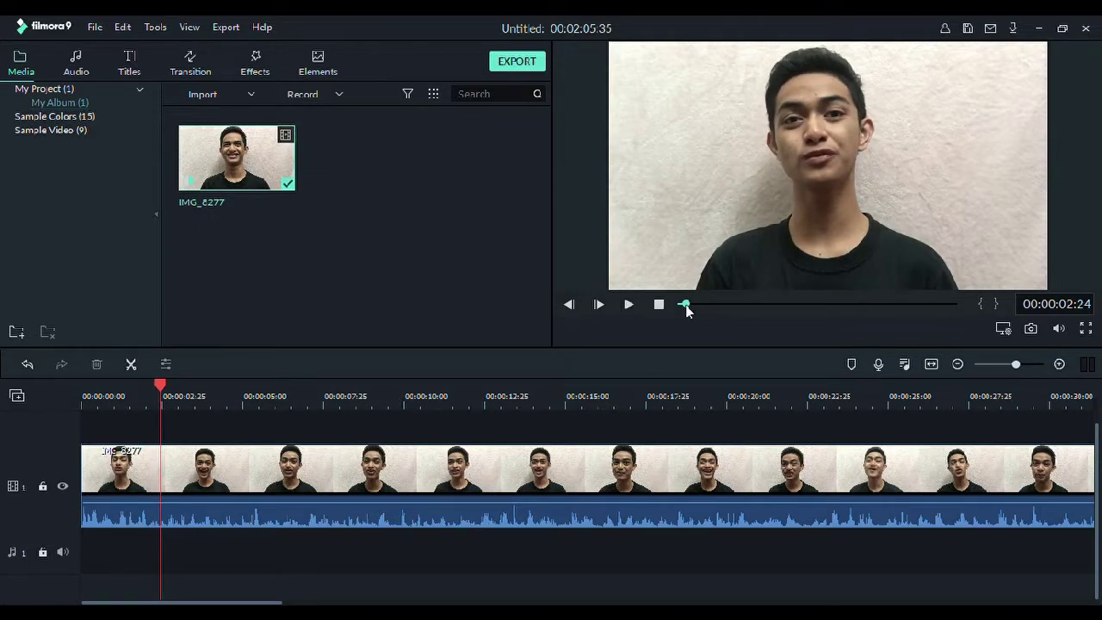
left_click_drag(686, 305, 673, 307)
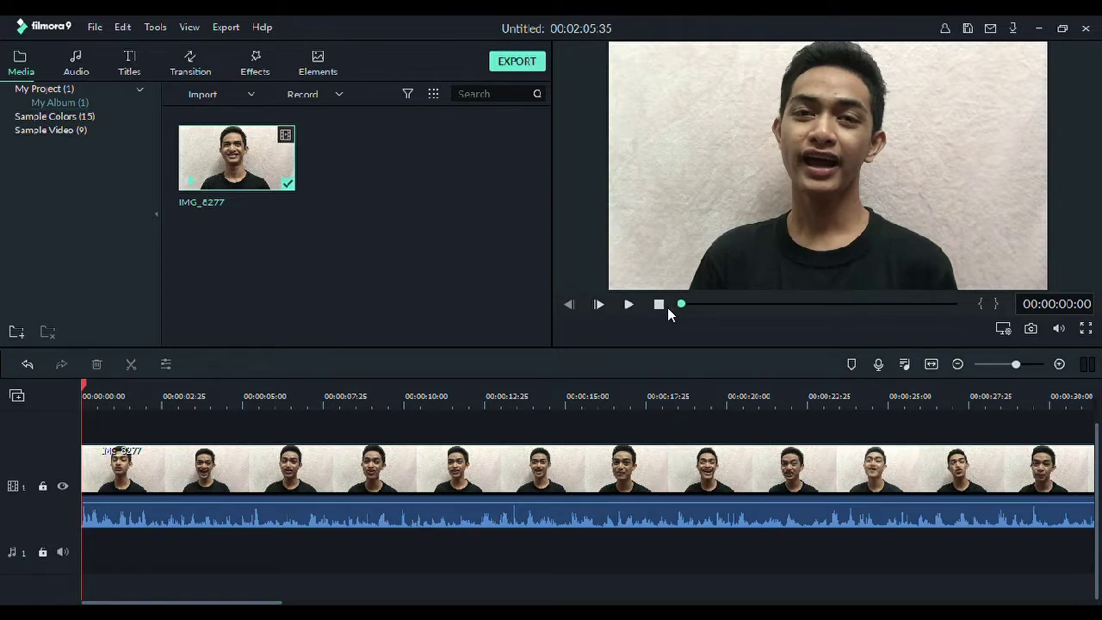
key("space")
key("space")
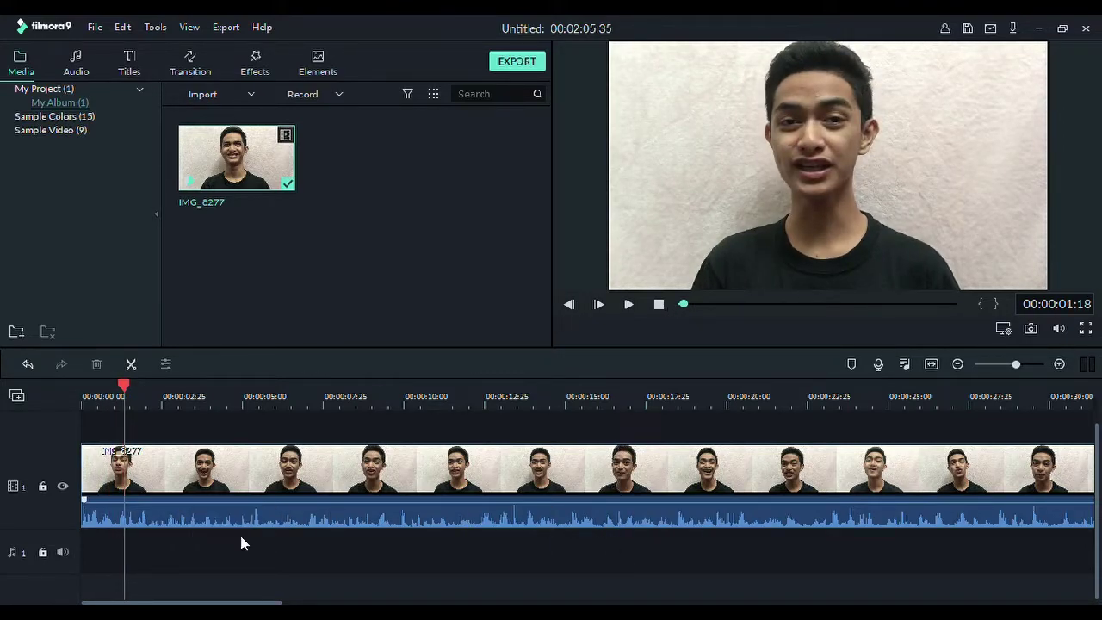
- Raise the audio volume of the IMG_8277 clip on the timeline
mouse_move(322, 517)
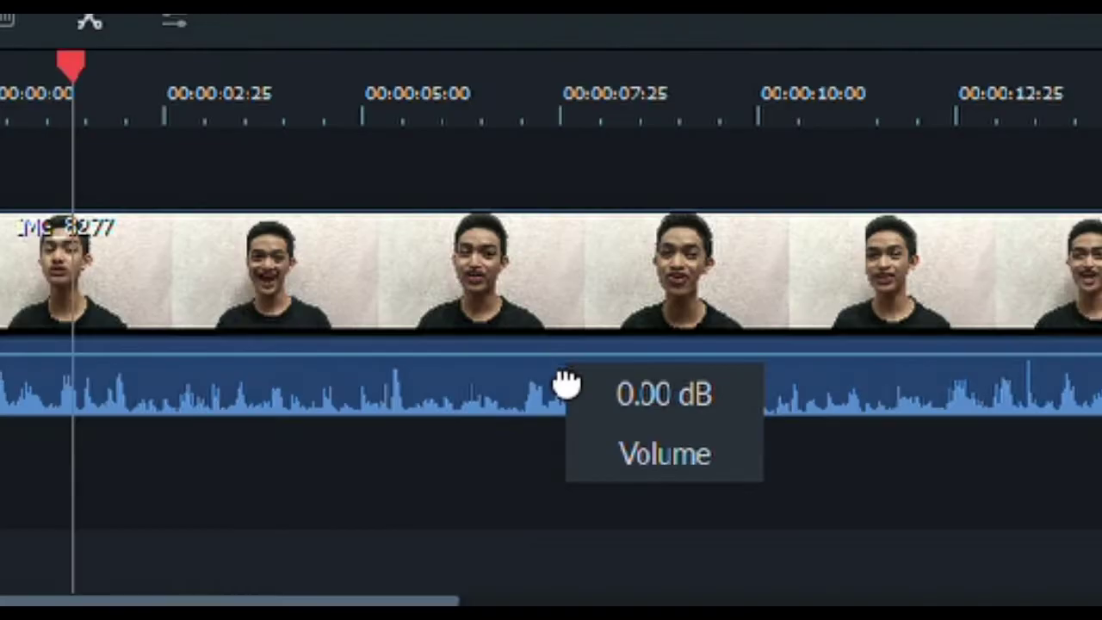
left_click_drag(326, 515, 324, 508)
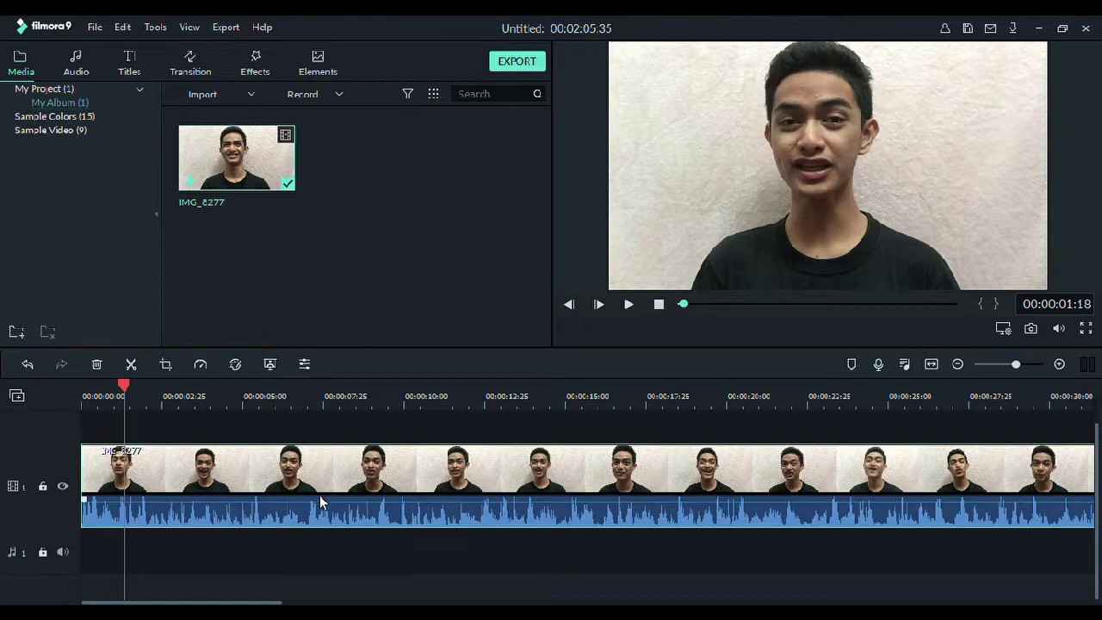
mouse_move(326, 514)
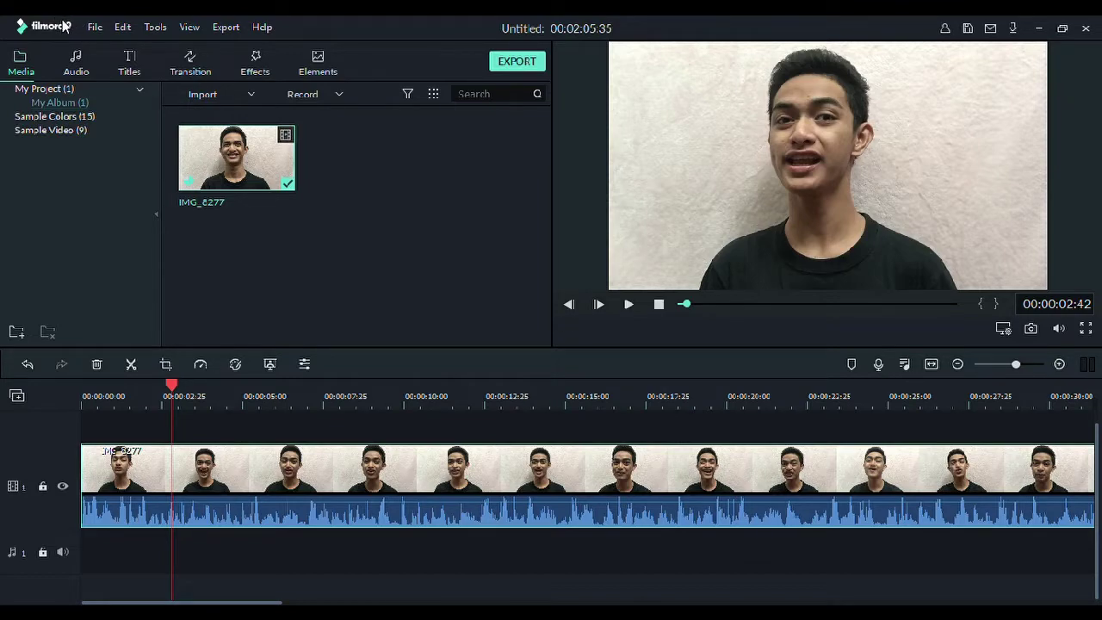
- Preview the green-screen subscribe button video and place it on a track above the main clip, starting at about 00:00:08:41
key("space")
key("space")
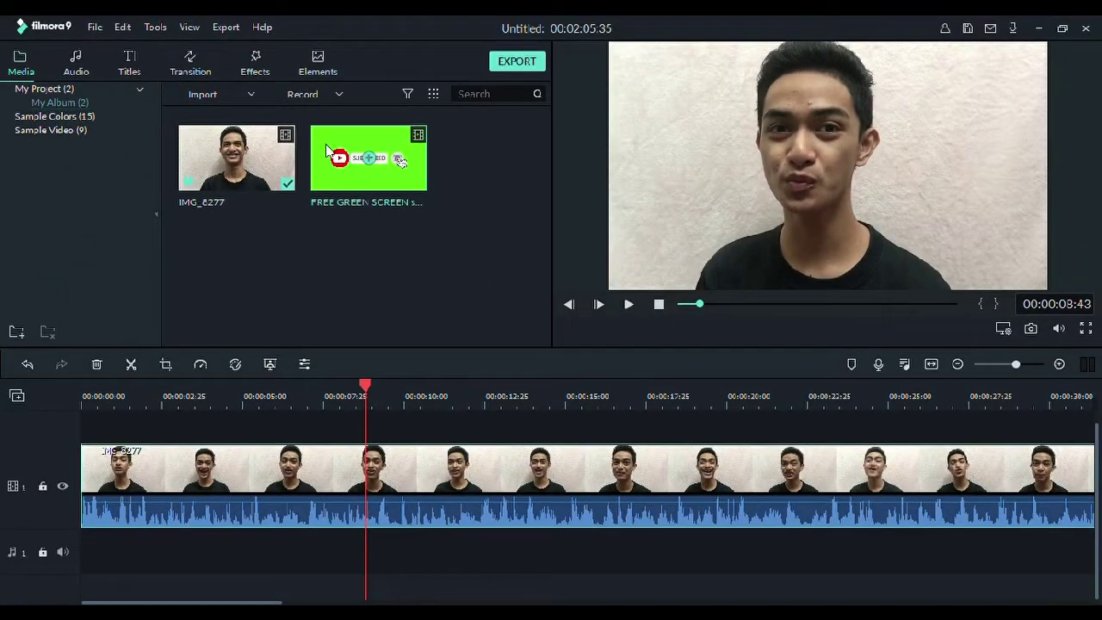
double_click(325, 152)
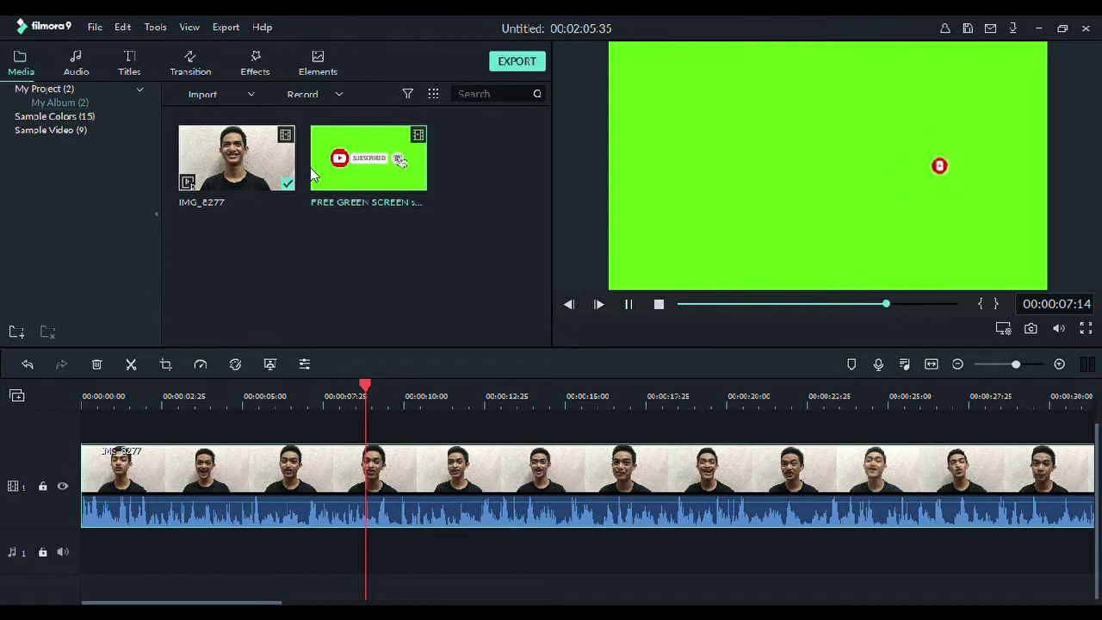
left_click_drag(401, 162, 370, 437)
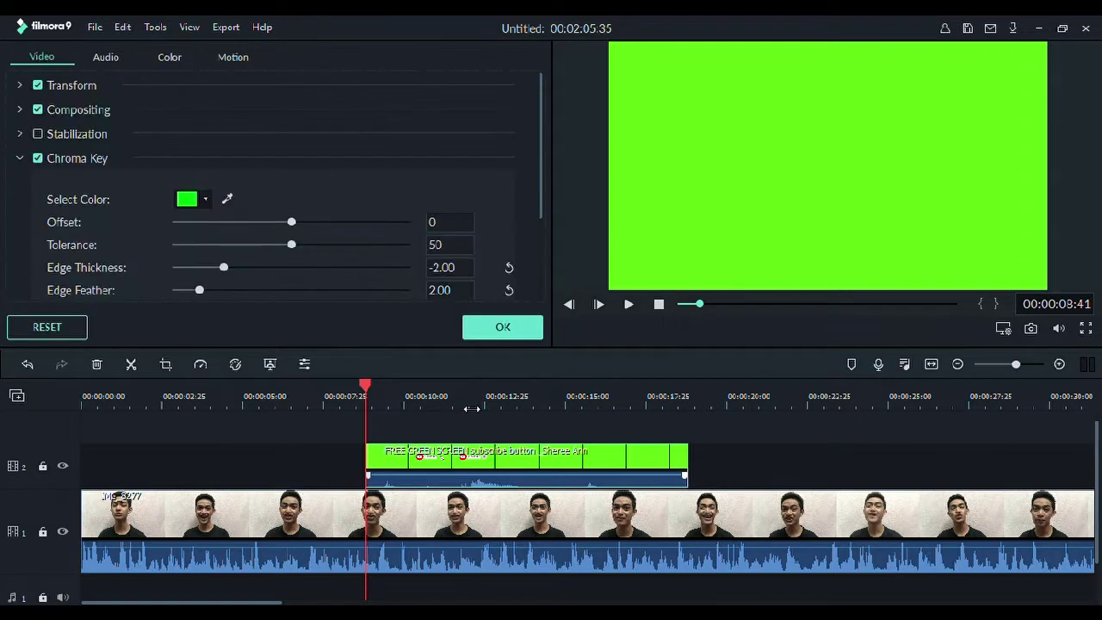
- Apply a green Chroma Key to the subscribe button overlay and play the section over the main clip
left_click(500, 328)
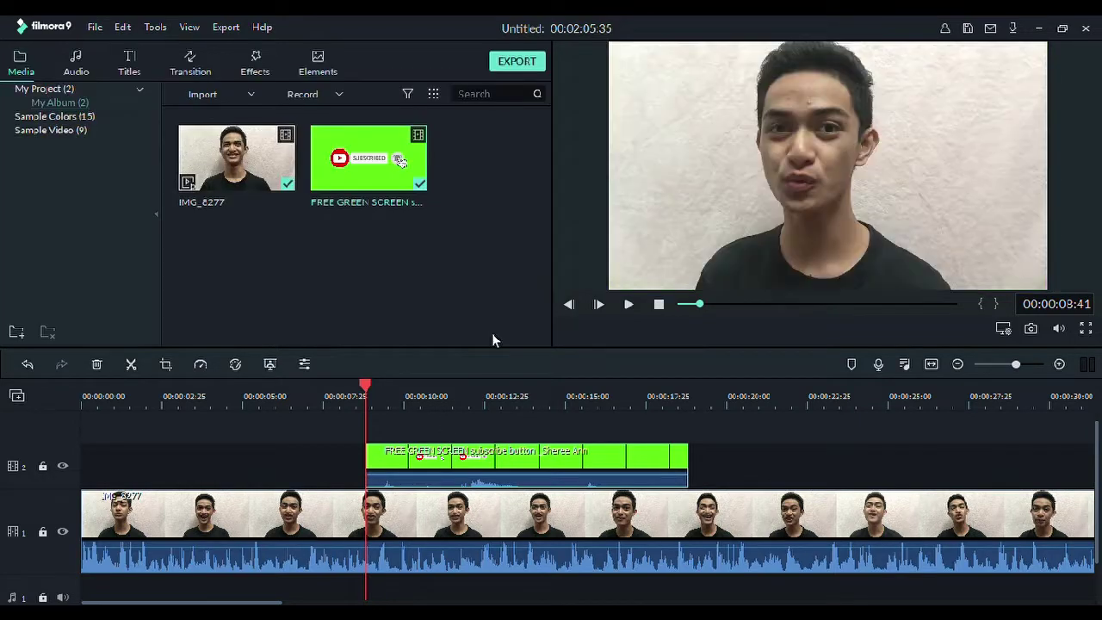
left_click(486, 470)
key("space")
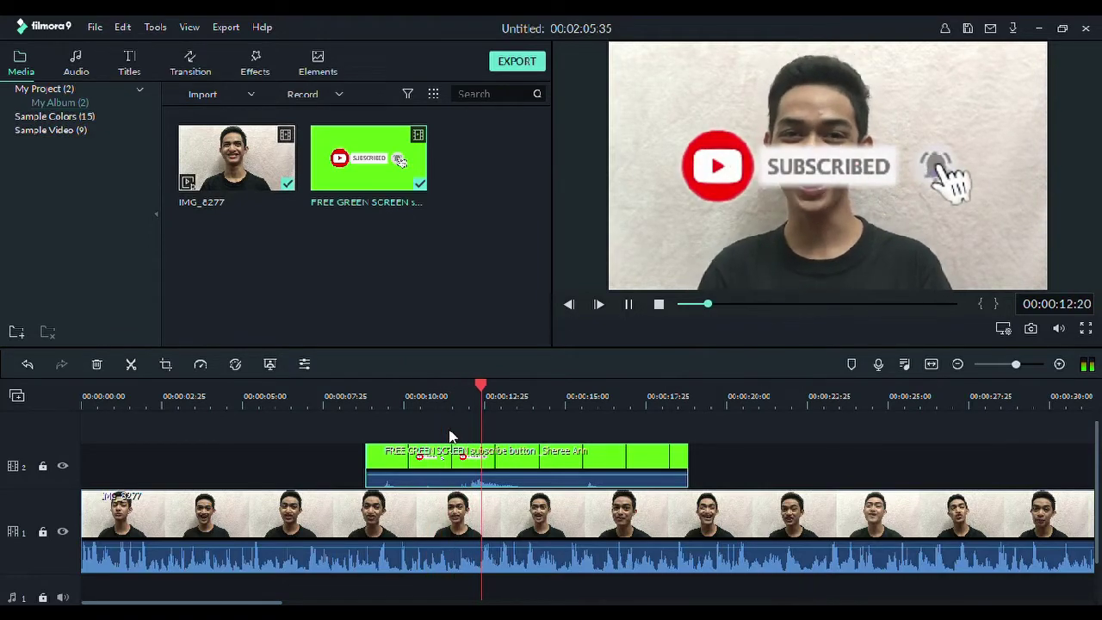
key("space")
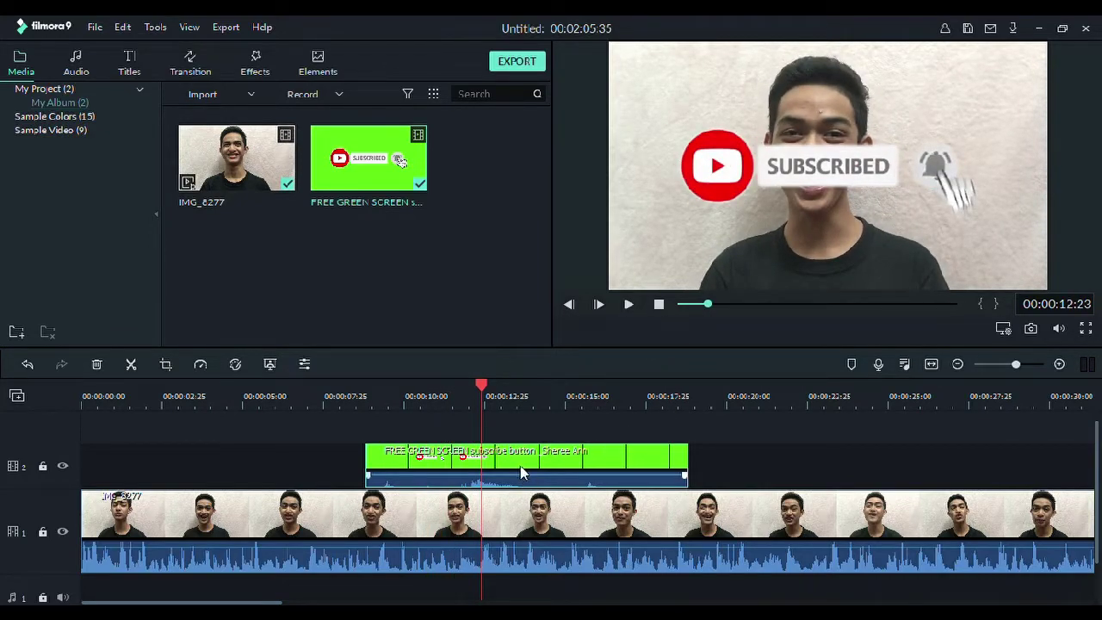
- Shrink the subscribe button overlay to about half size and place it in the upper right of the video frame, beside the speaker's head
double_click(815, 149)
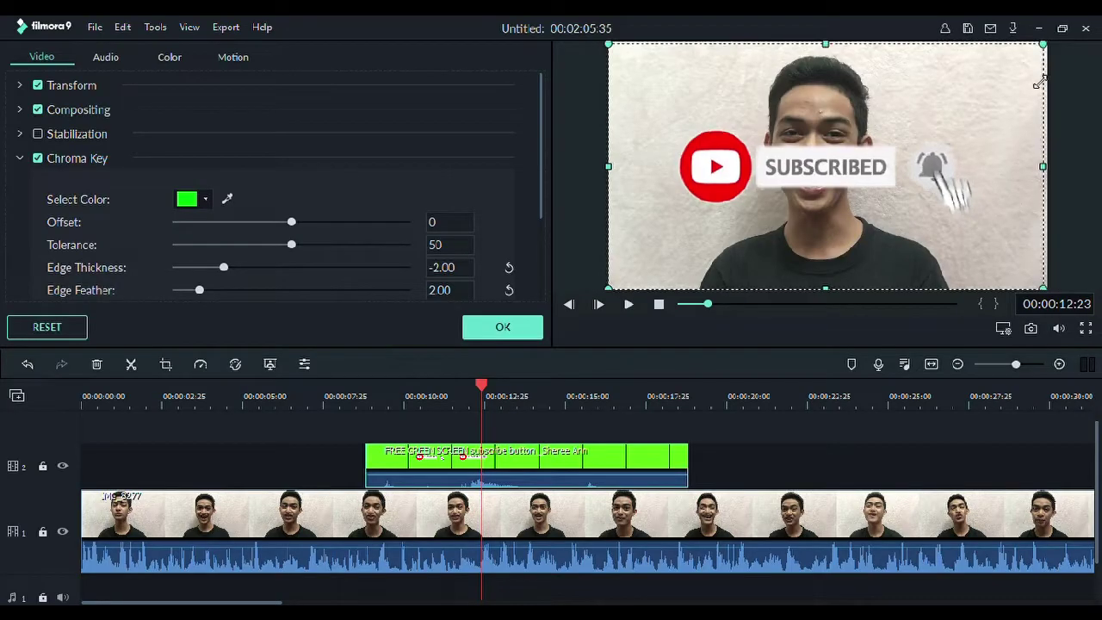
left_click_drag(1039, 82, 842, 233)
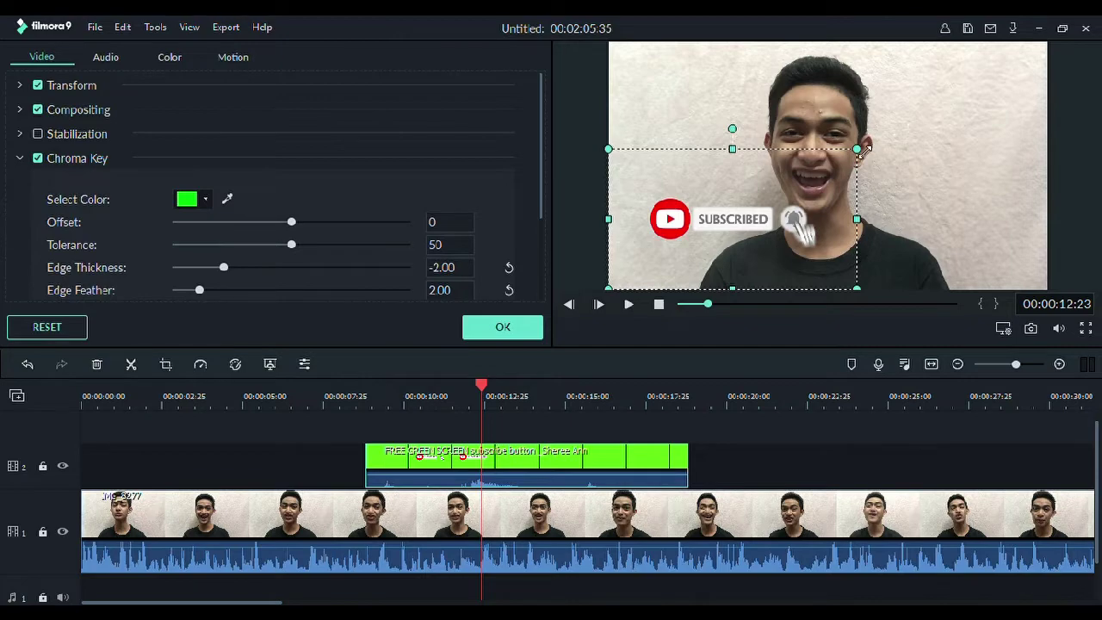
left_click_drag(866, 152, 819, 164)
left_click_drag(739, 234, 925, 146)
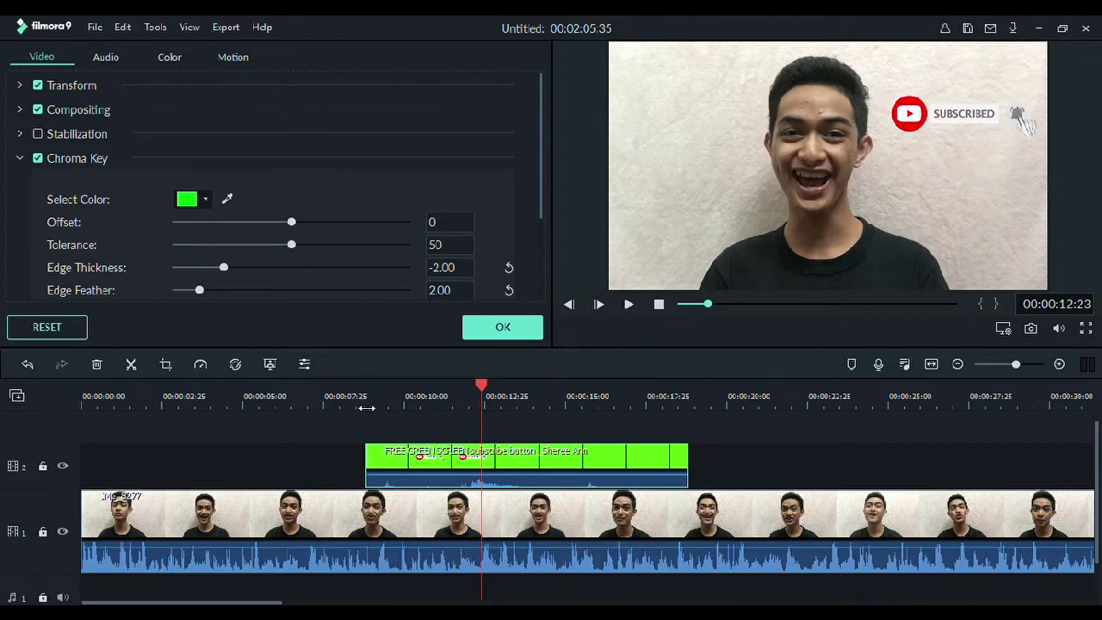
- Play the resized subscribe overlay from just before its start and accept its video settings
left_click(359, 408)
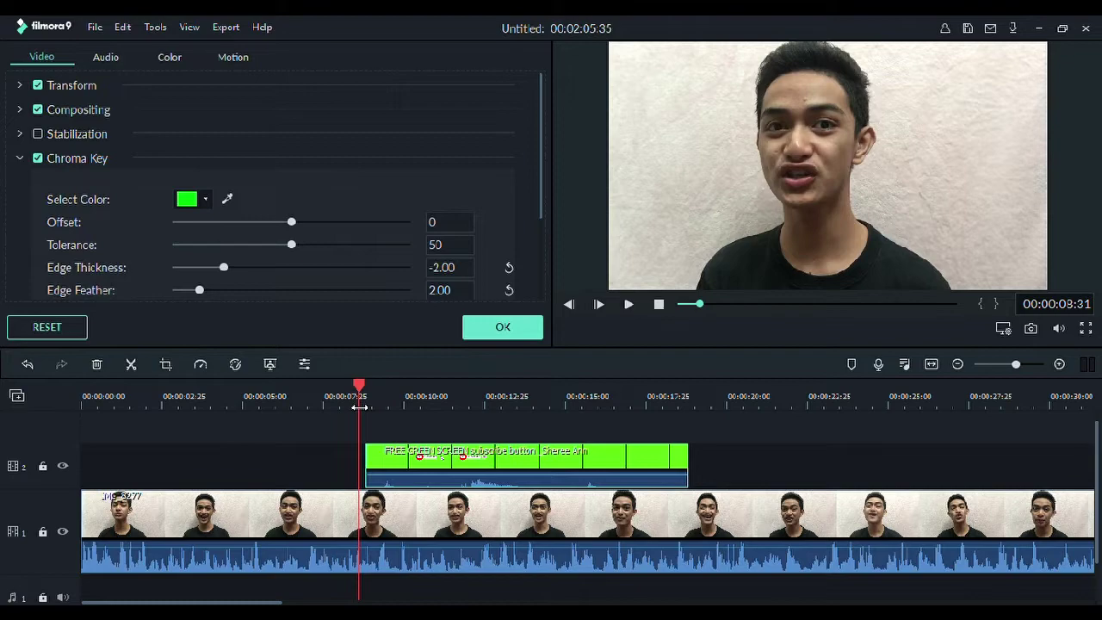
key("space")
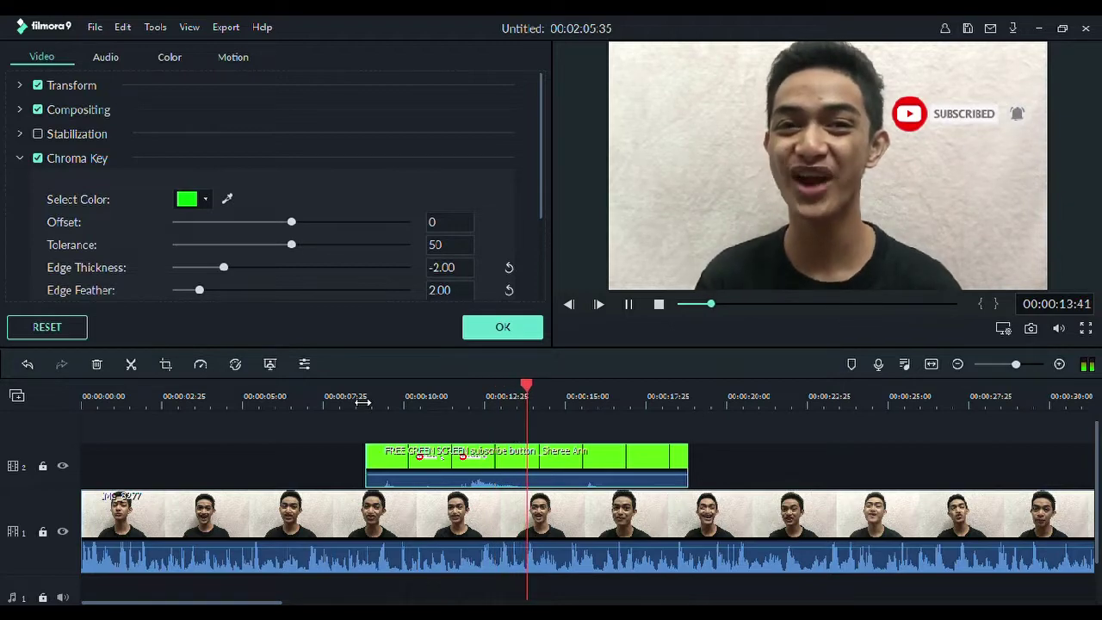
key("space")
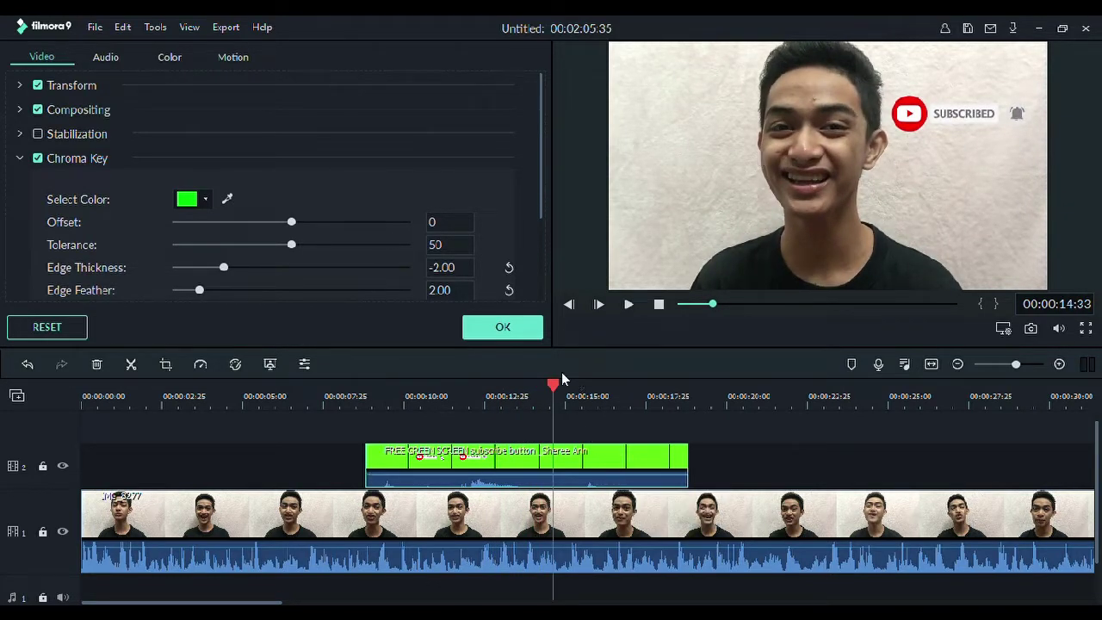
left_click(504, 332)
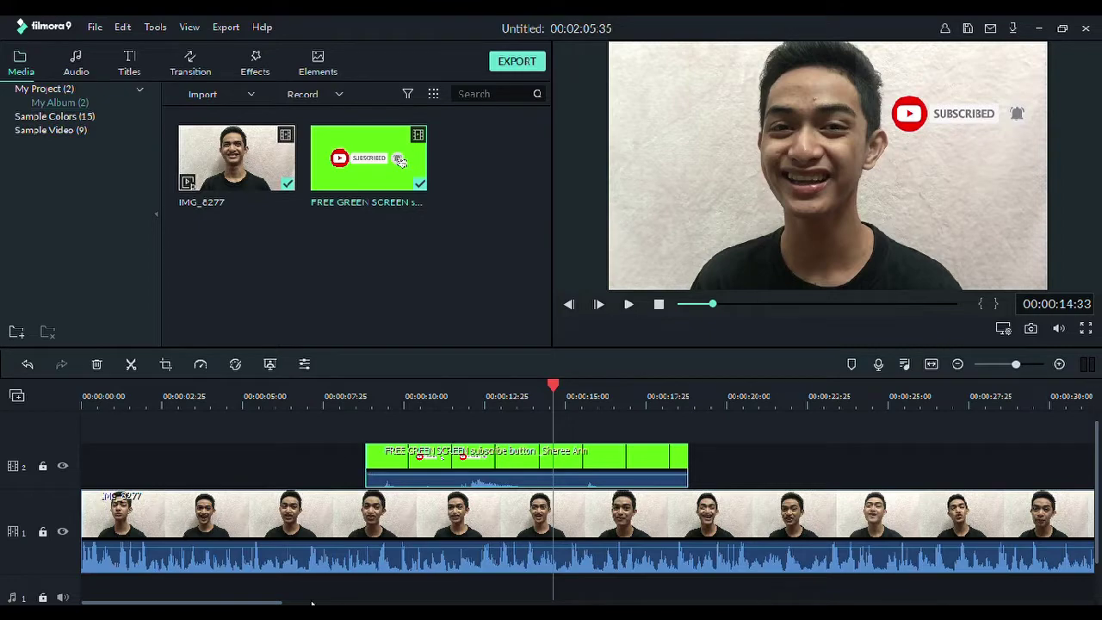
- Place the Lower Third 42 title on the track above the main clip, starting at 00:00:22:22
key("space")
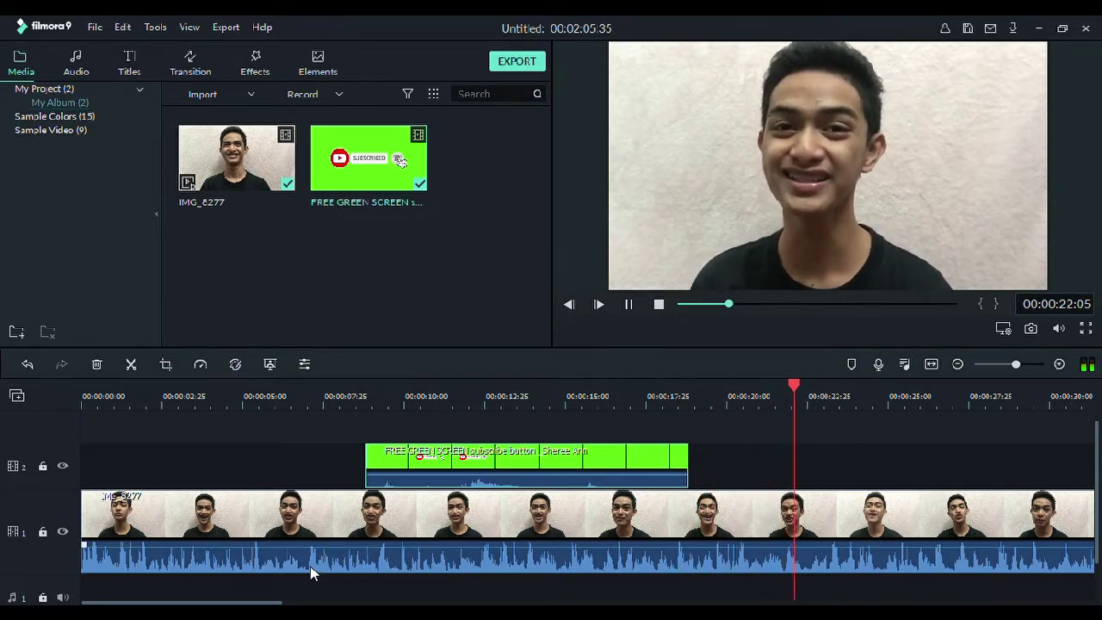
key("space")
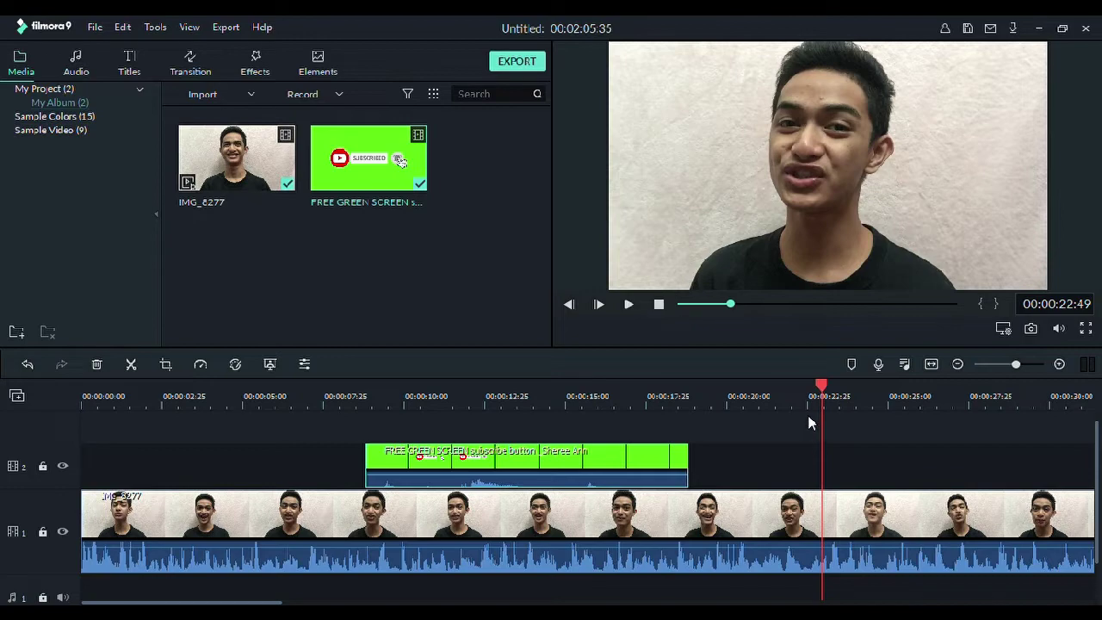
left_click_drag(814, 406, 805, 406)
left_click(130, 63)
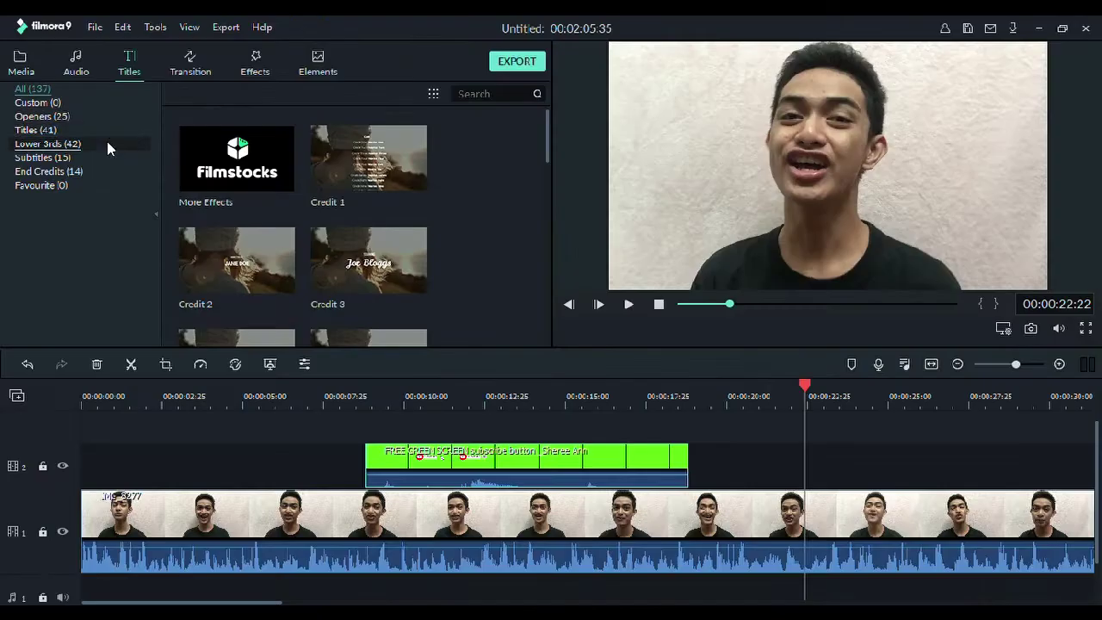
left_click(107, 144)
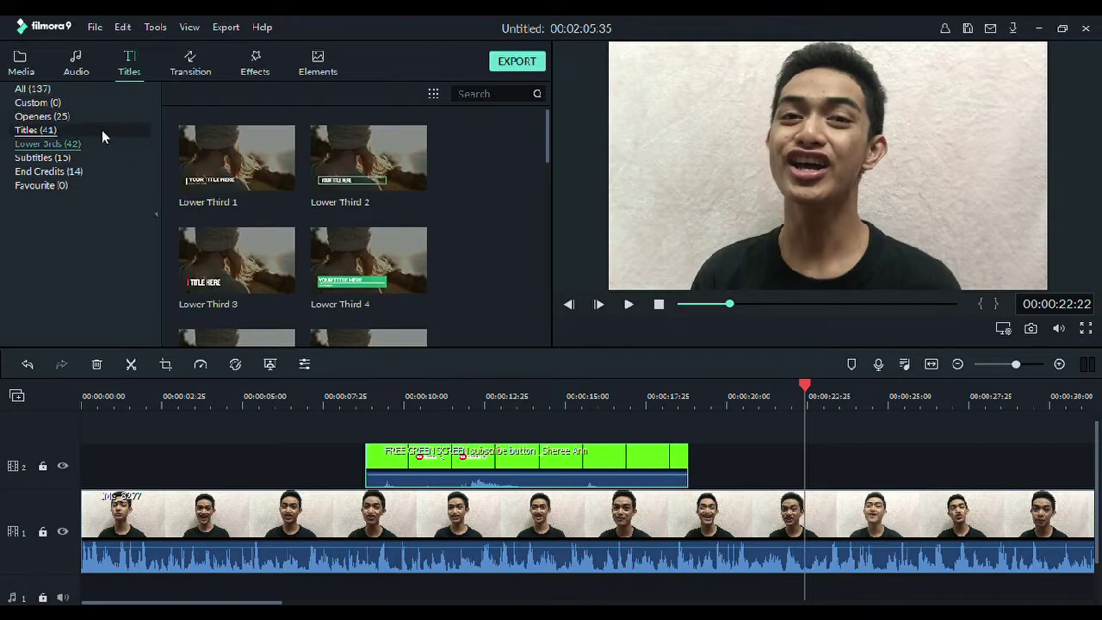
scroll(341, 215, "down", 15)
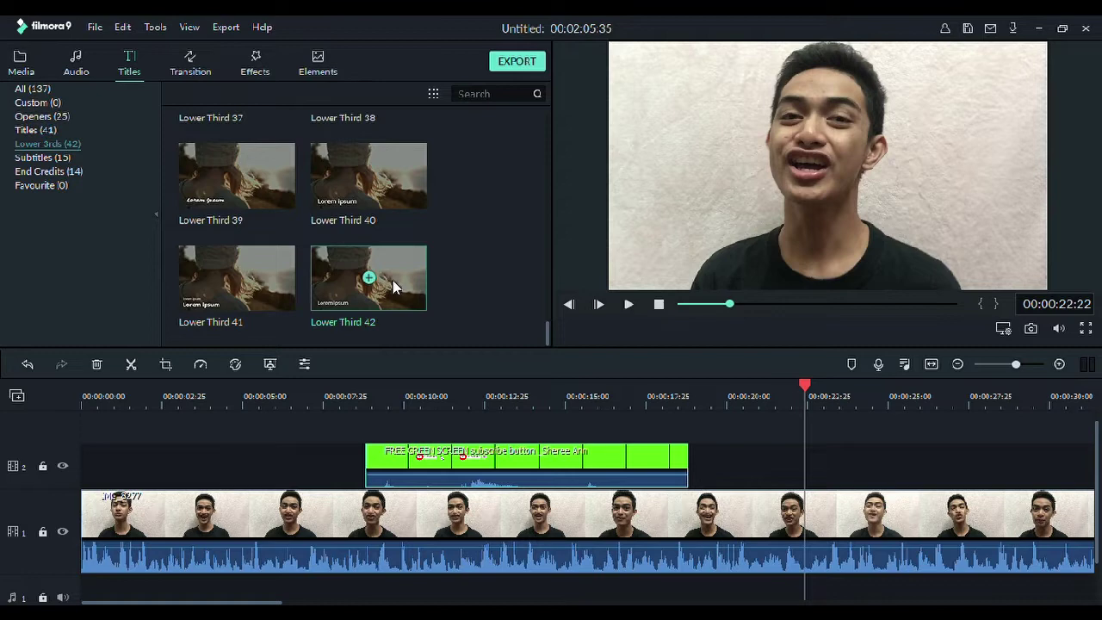
left_click_drag(392, 276, 823, 439)
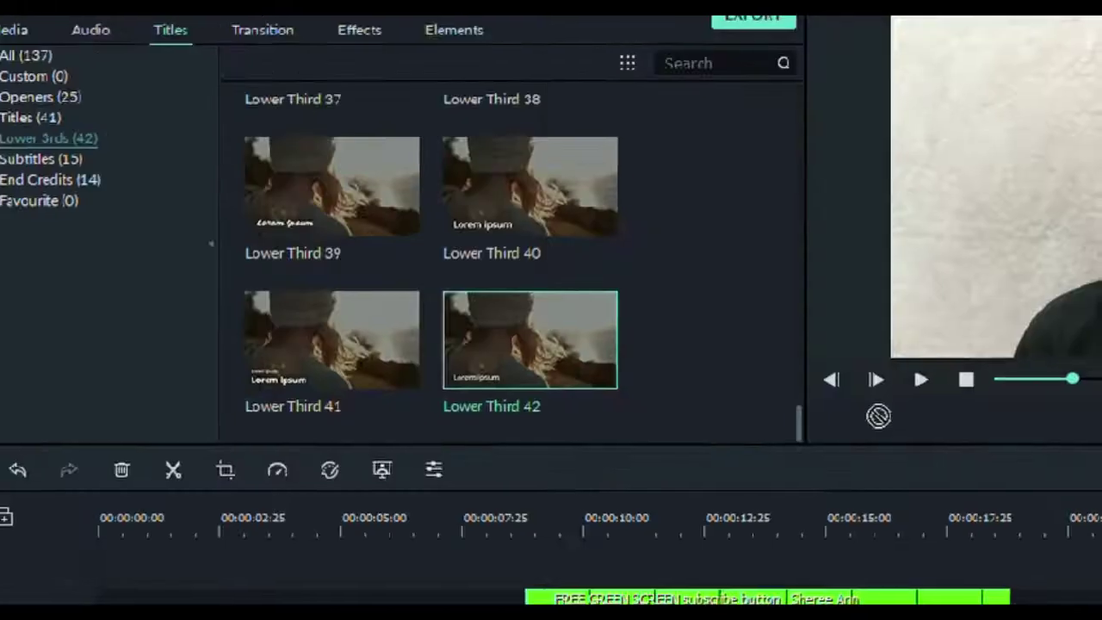
left_click_drag(1084, 516, 1064, 551)
left_click_drag(751, 408, 754, 406)
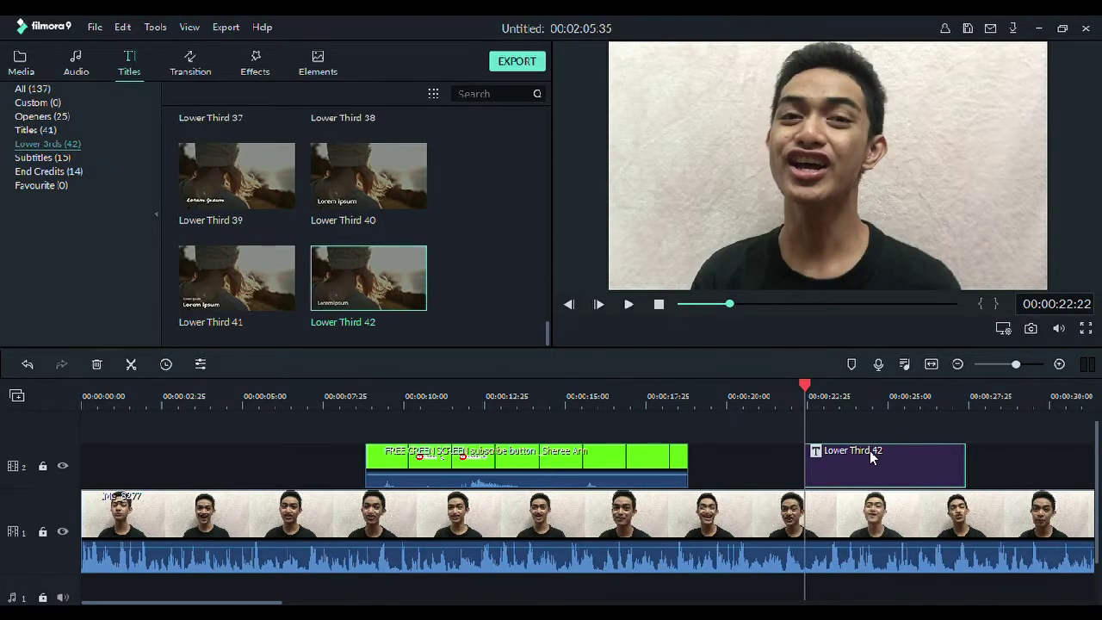
- Change the lower-third title's text to SUBSCRIBE, styled white with a dark red outline
double_click(863, 471)
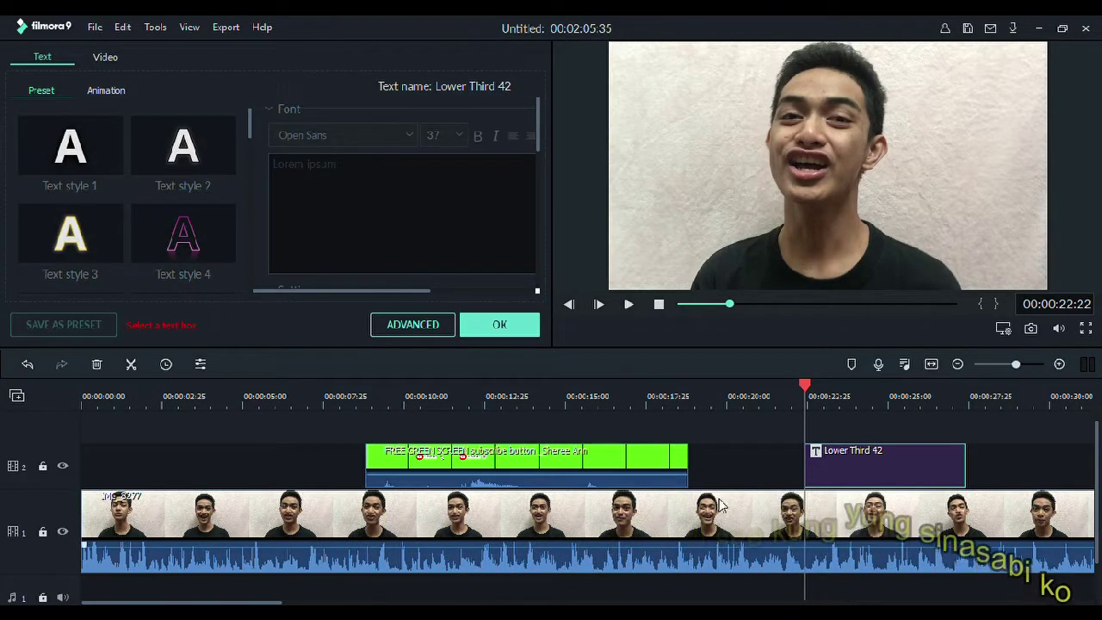
left_click(480, 333)
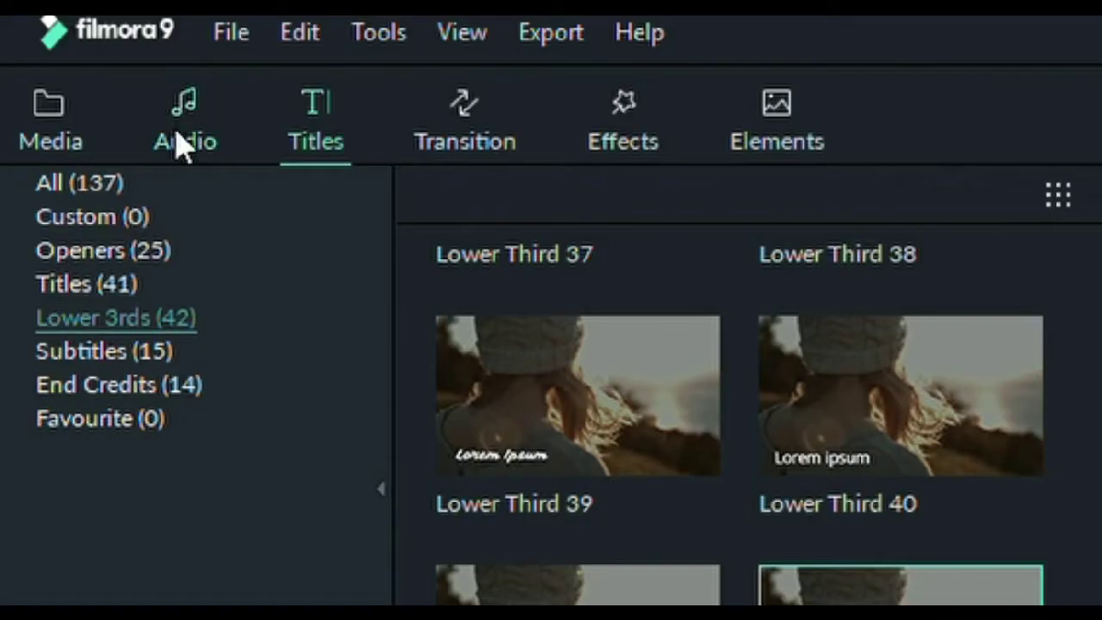
- Find the Cinematic Trailer Transition sound in My Music and place it on audio track 1 at the SUBSCRIBE title's start, 00:00:22:22
left_click(74, 73)
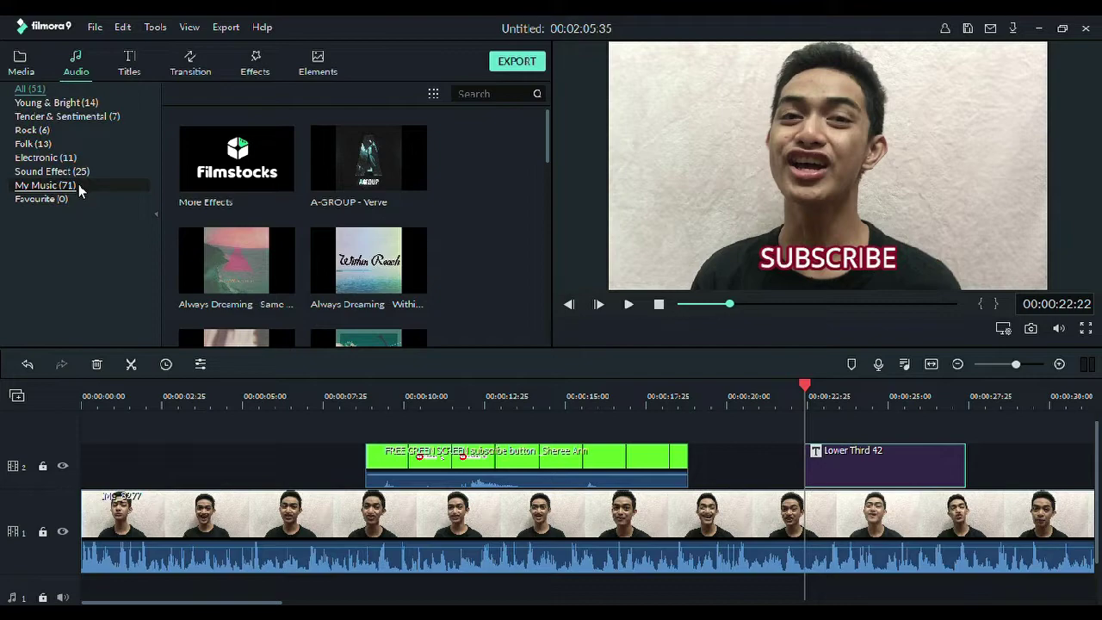
left_click(77, 190)
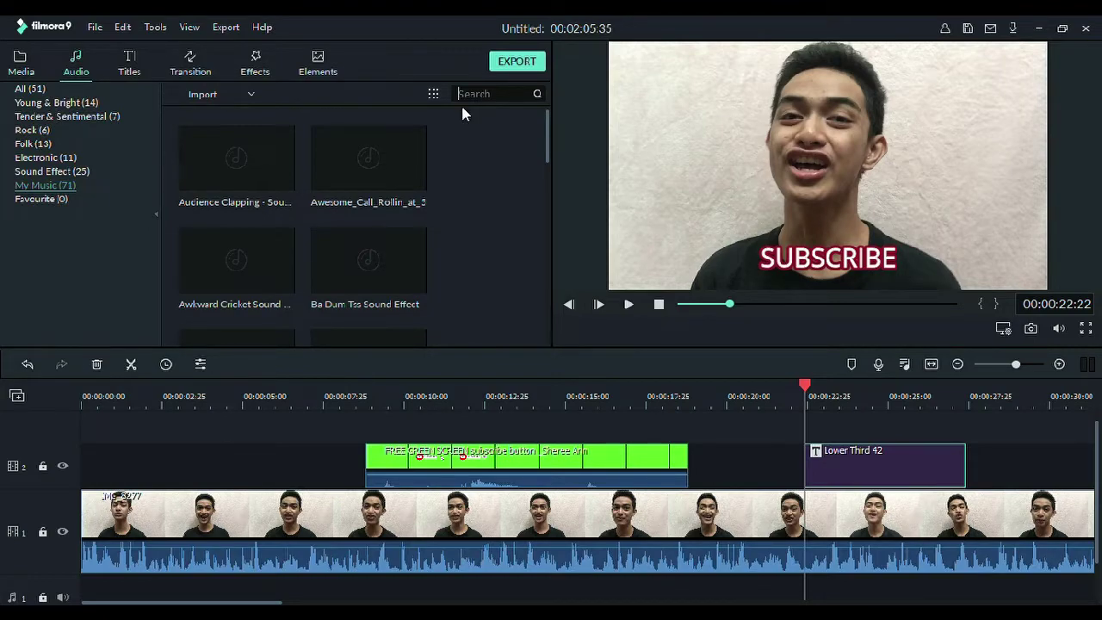
type("CINEMATIC")
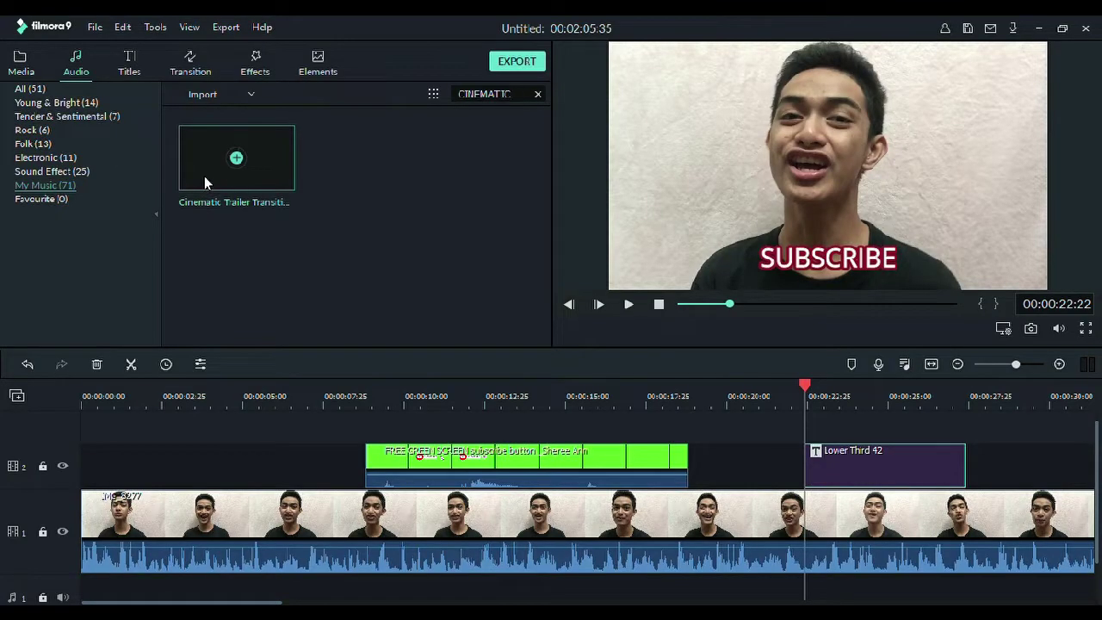
left_click_drag(374, 317, 1101, 619)
left_click_drag(622, 421, 650, 417)
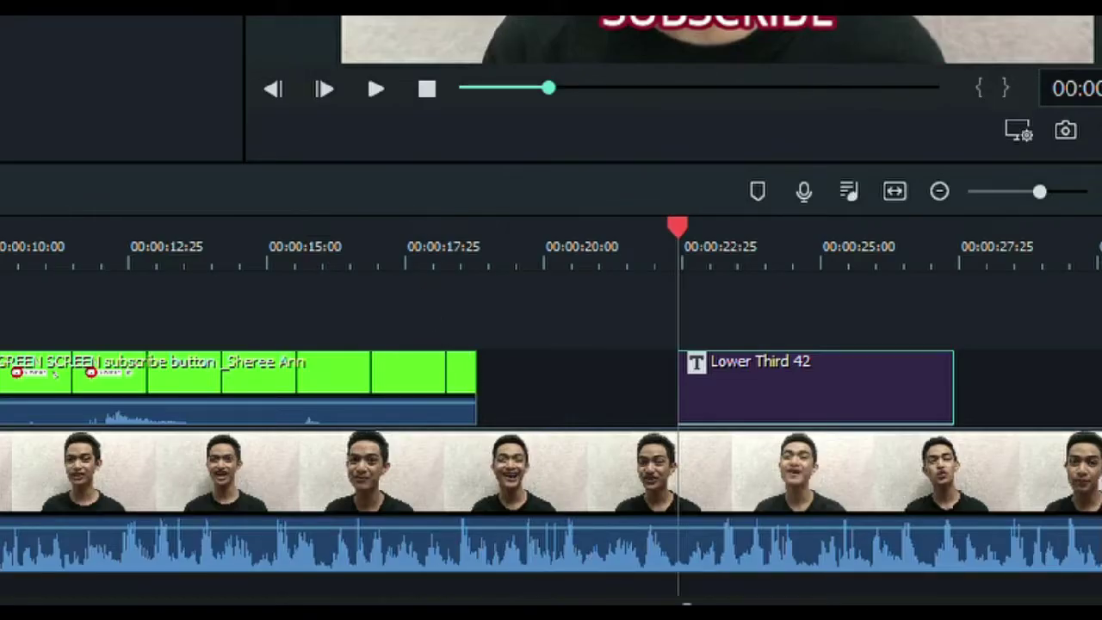
left_click_drag(667, 603, 663, 564)
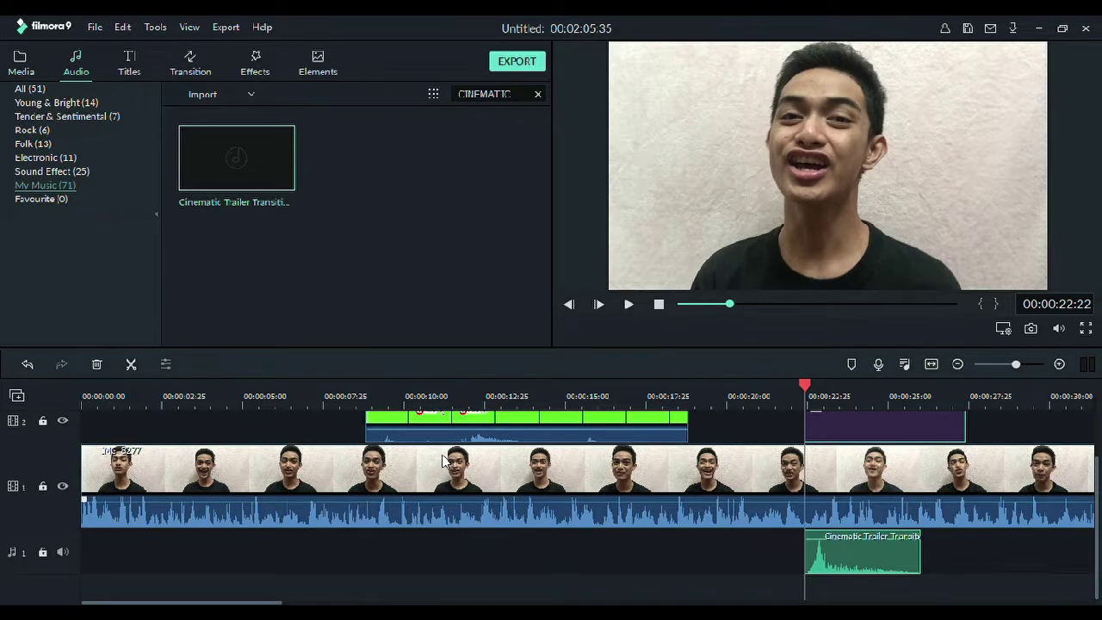
- Play the SUBSCRIBE title with its sound effect, and open the title for editing
key("space")
key("space")
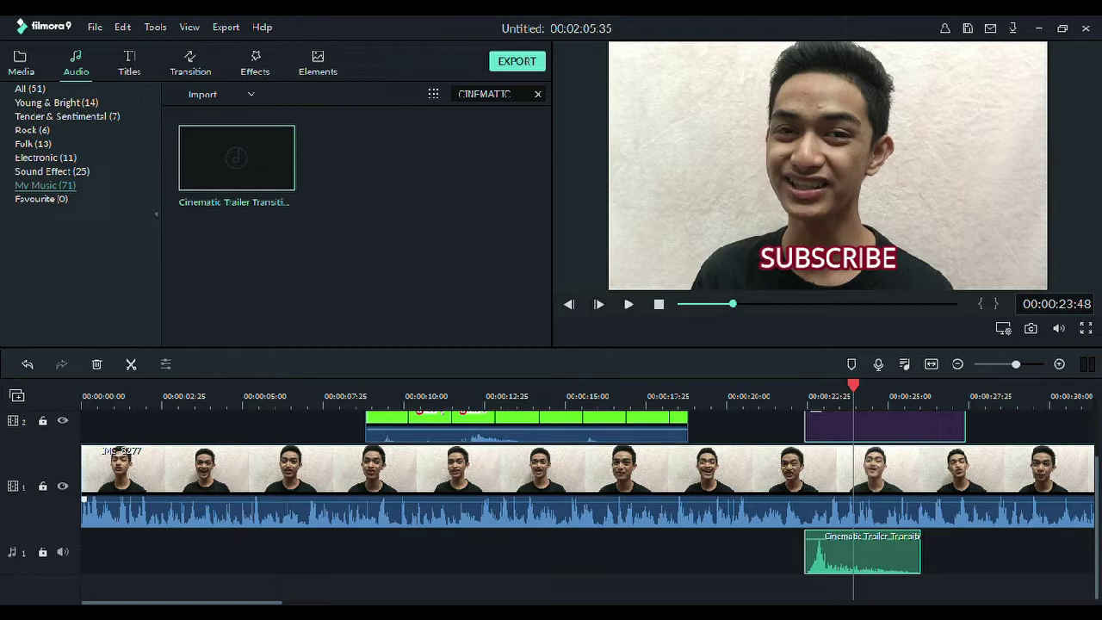
double_click(888, 426)
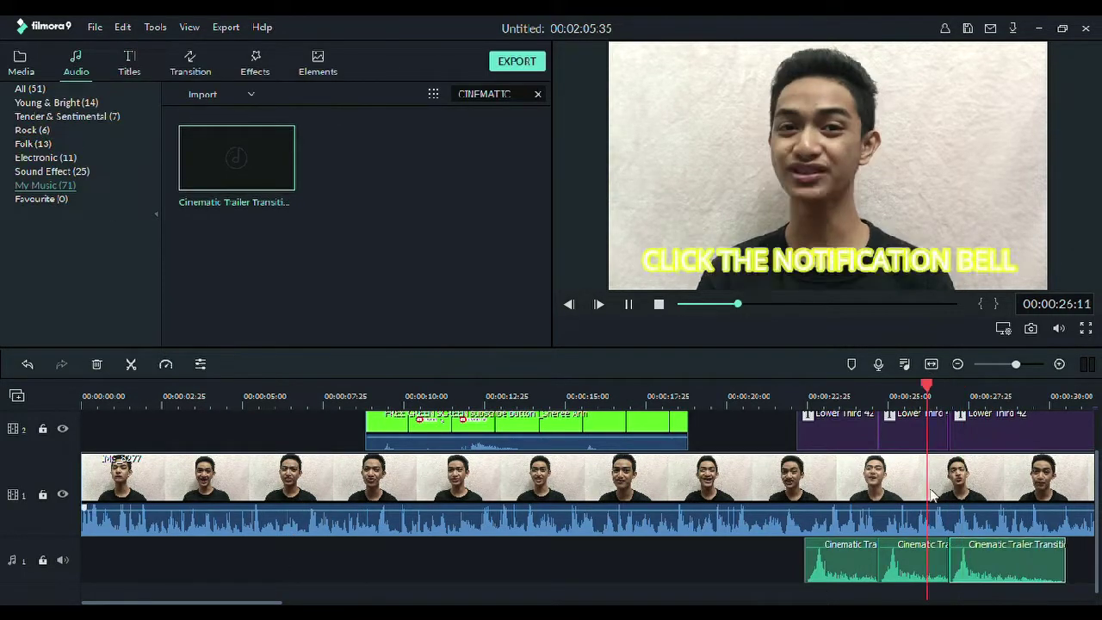
- Place the thumbnail screenshot image on the track above the main clip, starting at about 00:00:54:42
left_click(236, 278)
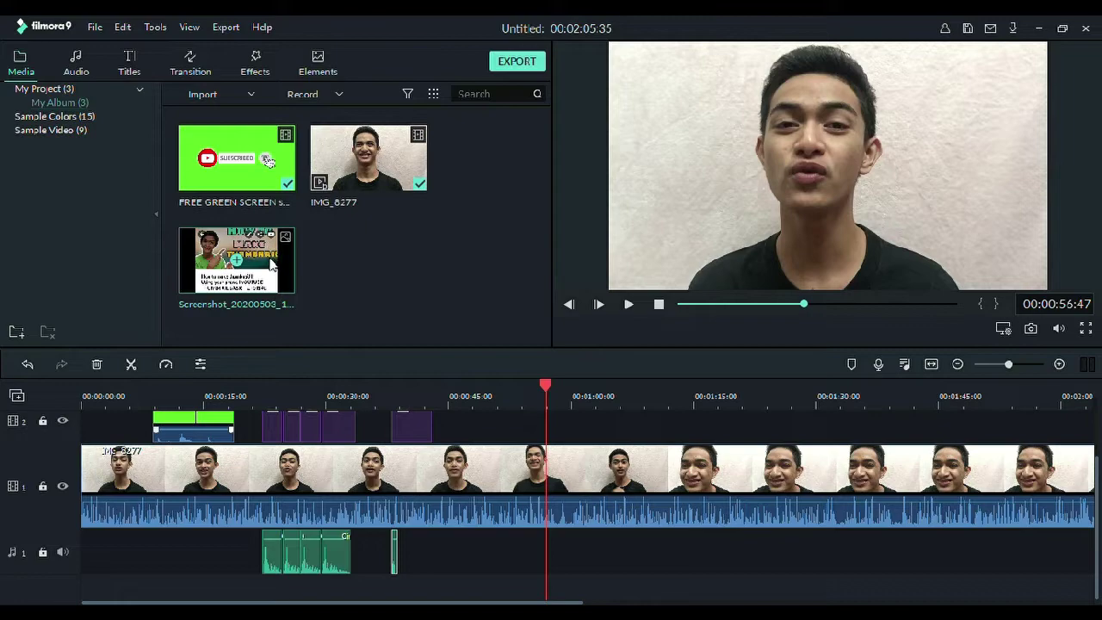
left_click_drag(271, 271, 555, 469)
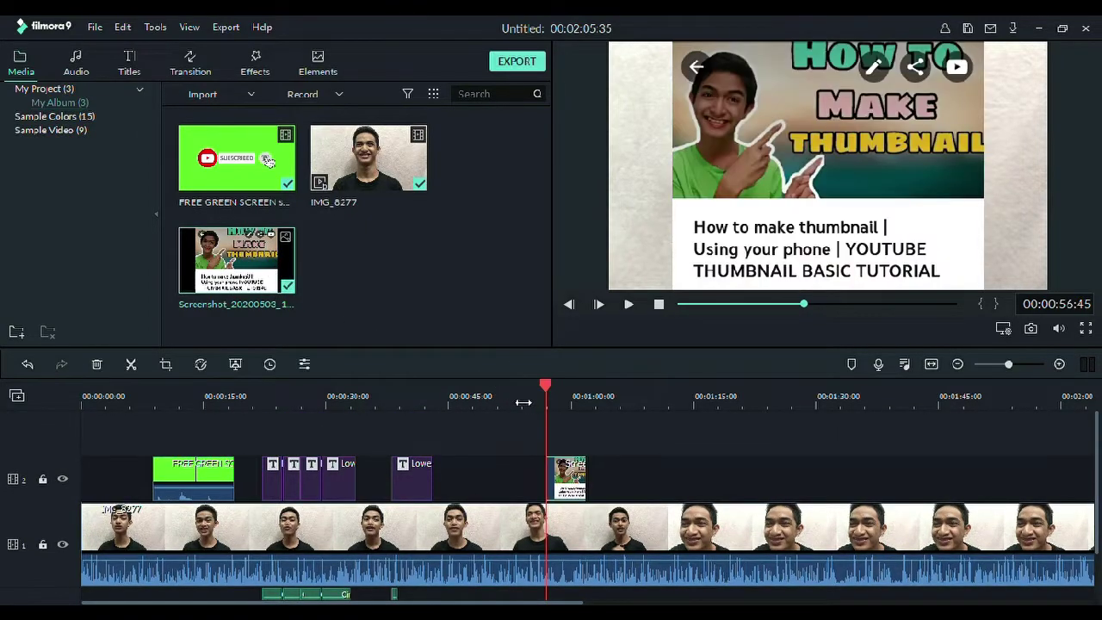
left_click(511, 397)
key("space")
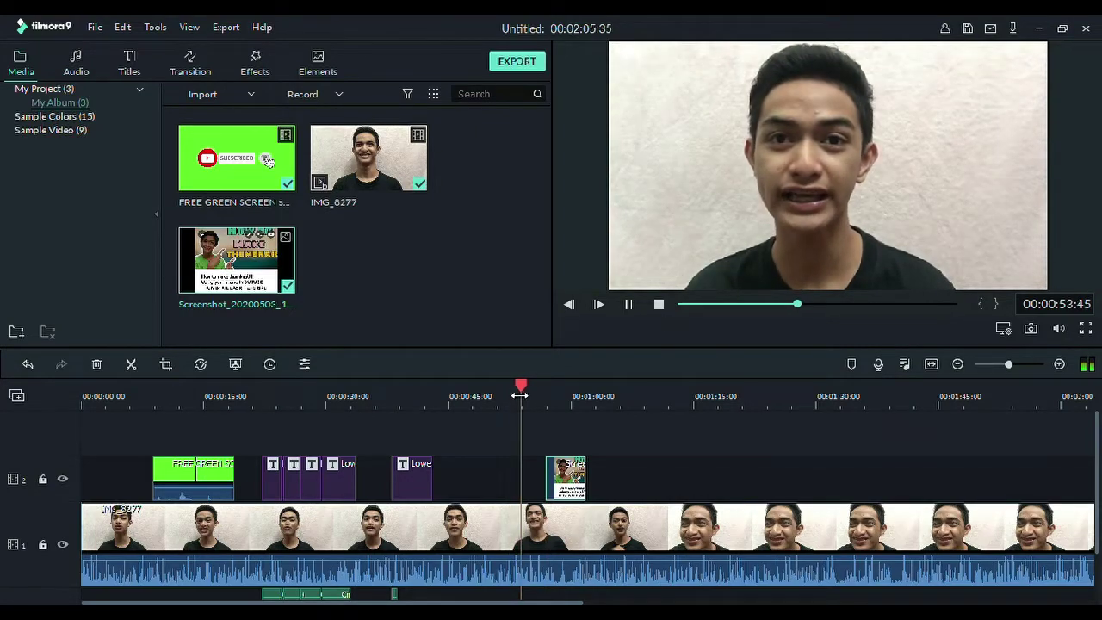
key("space")
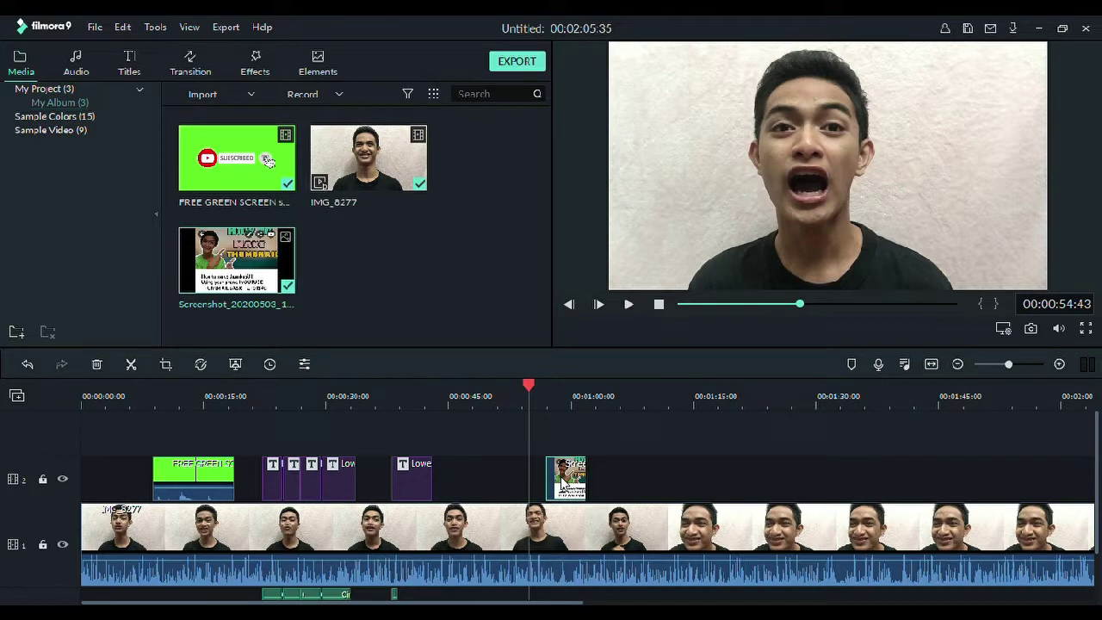
left_click_drag(554, 477, 543, 478)
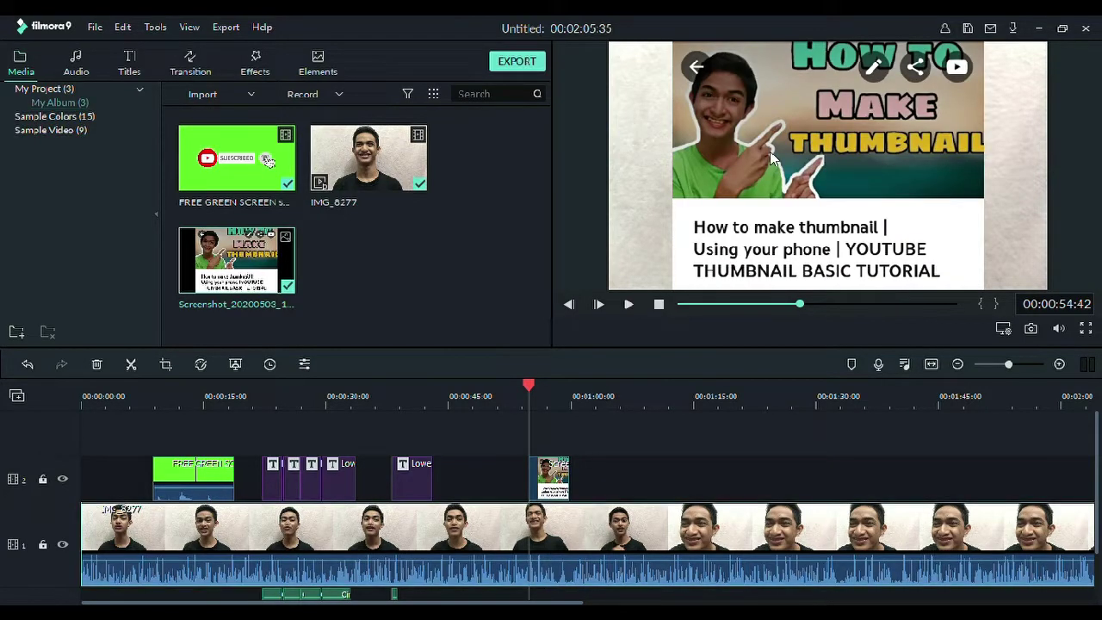
- Shrink the screenshot overlay to about half size and place it in the upper right of the video frame, beside the speaker's head
double_click(763, 125)
left_click(700, 99)
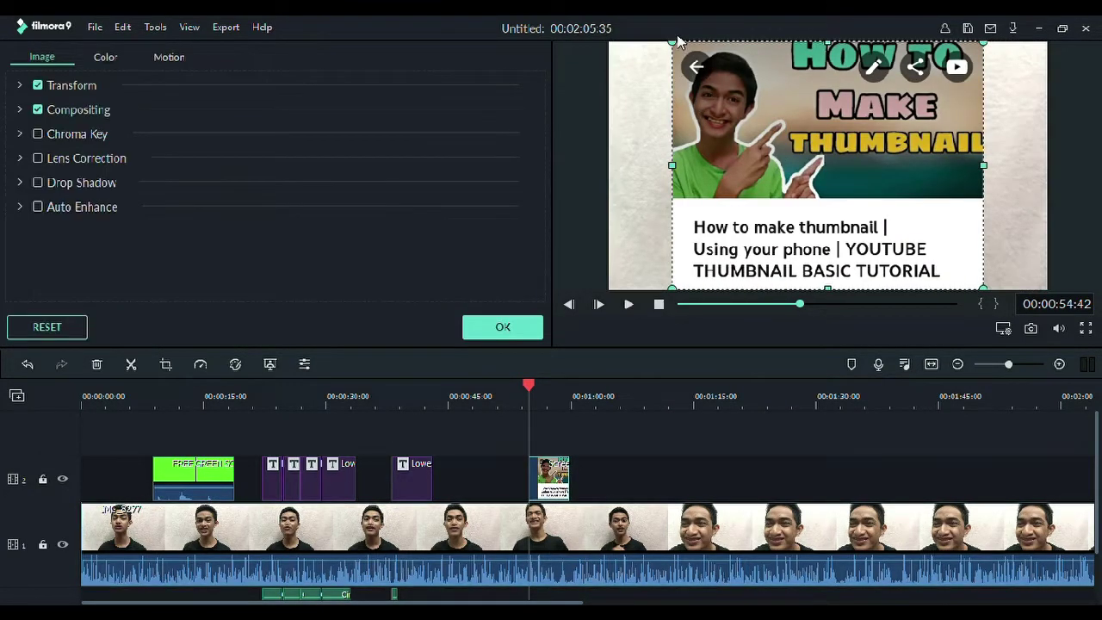
left_click_drag(672, 47, 682, 135)
left_click_drag(768, 209, 955, 135)
left_click(503, 327)
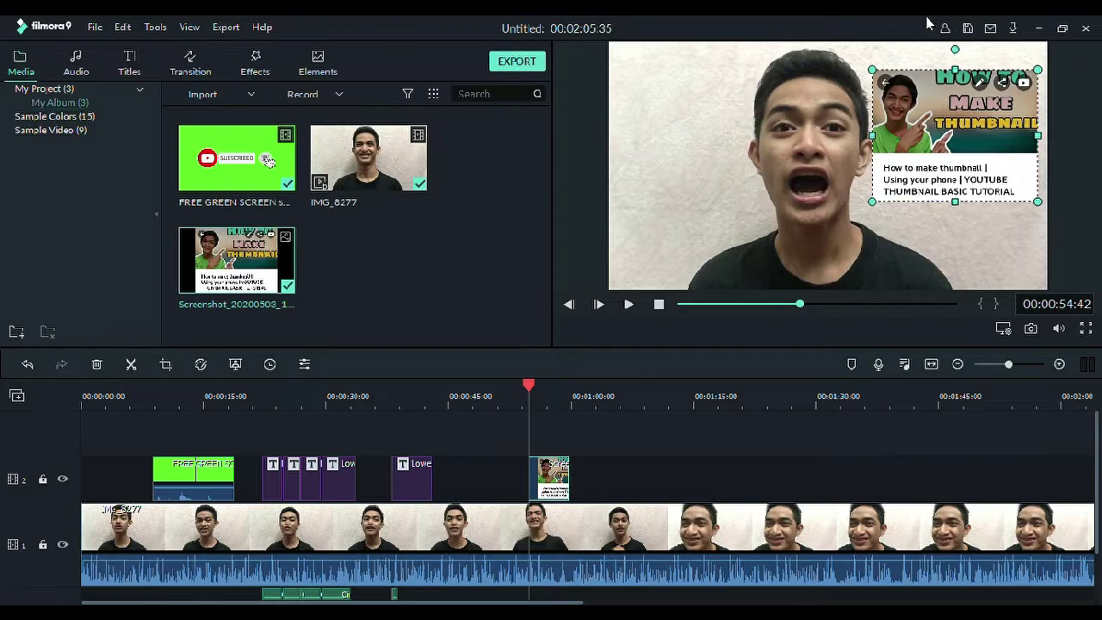
- Apply a motion animation to the screenshot overlay
double_click(930, 146)
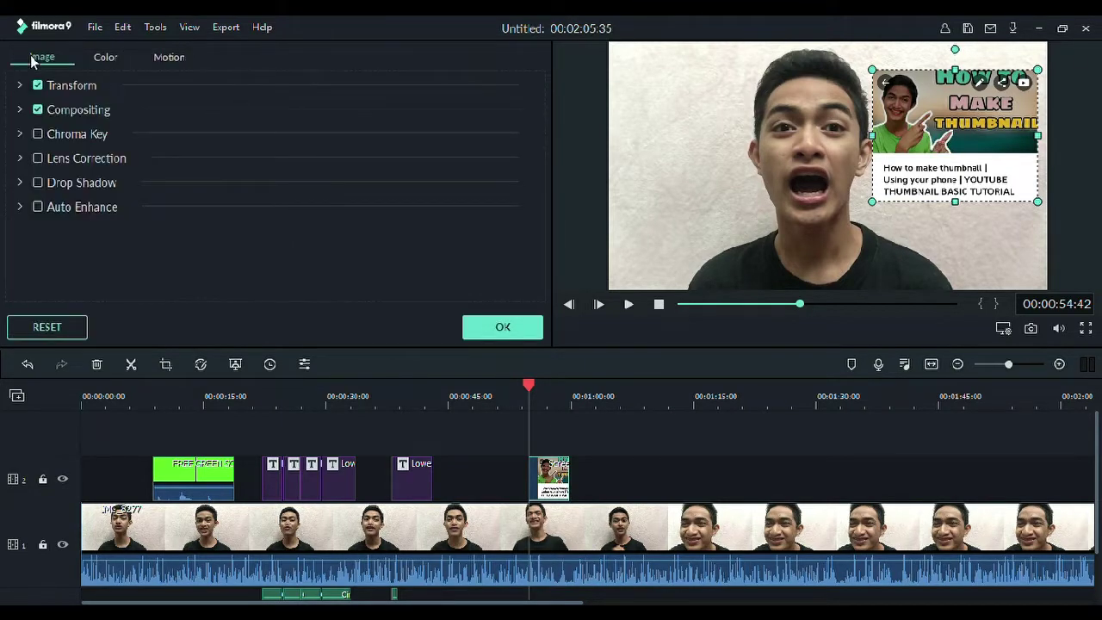
left_click(169, 58)
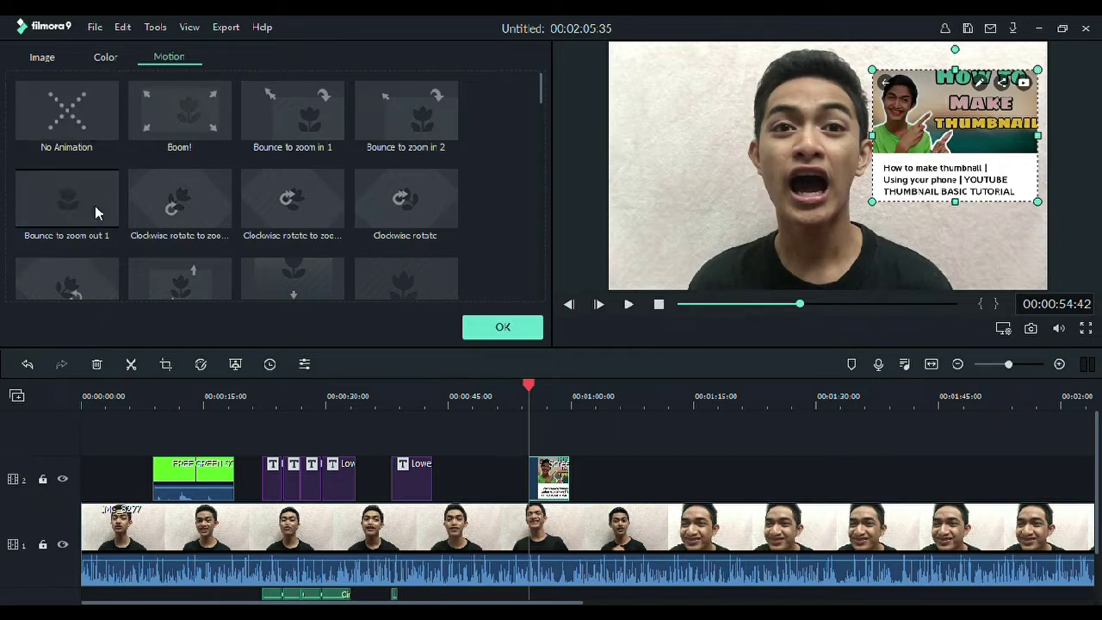
left_click(503, 327)
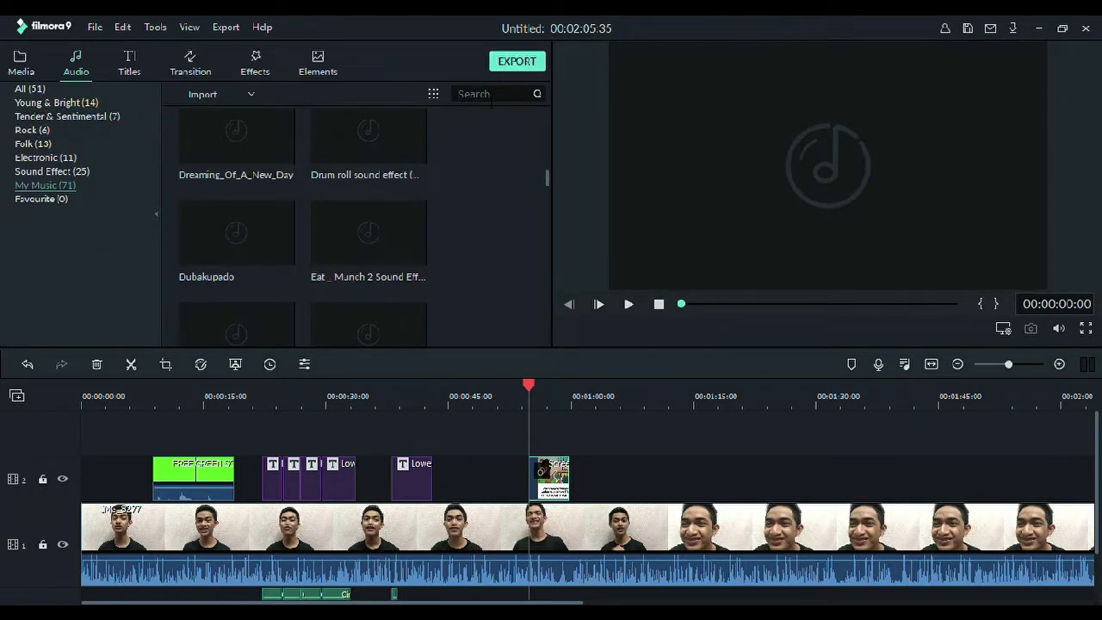
- Find the Kwek sound effect in My Music and place it on audio track 1 at the screenshot overlay's start
left_click(492, 96)
type("KWEK")
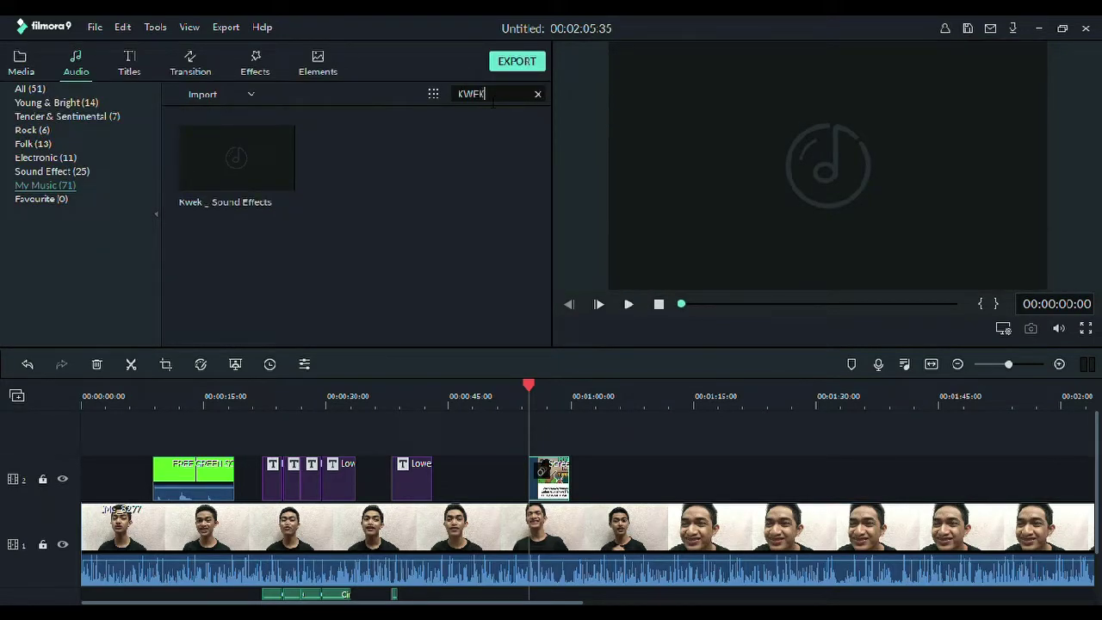
mouse_move(279, 204)
left_click_drag(196, 175, 533, 533)
- Play the screenshot overlay section with its sound effect from the start and again from 00:00:56:44, and select the main clip
left_click(530, 388)
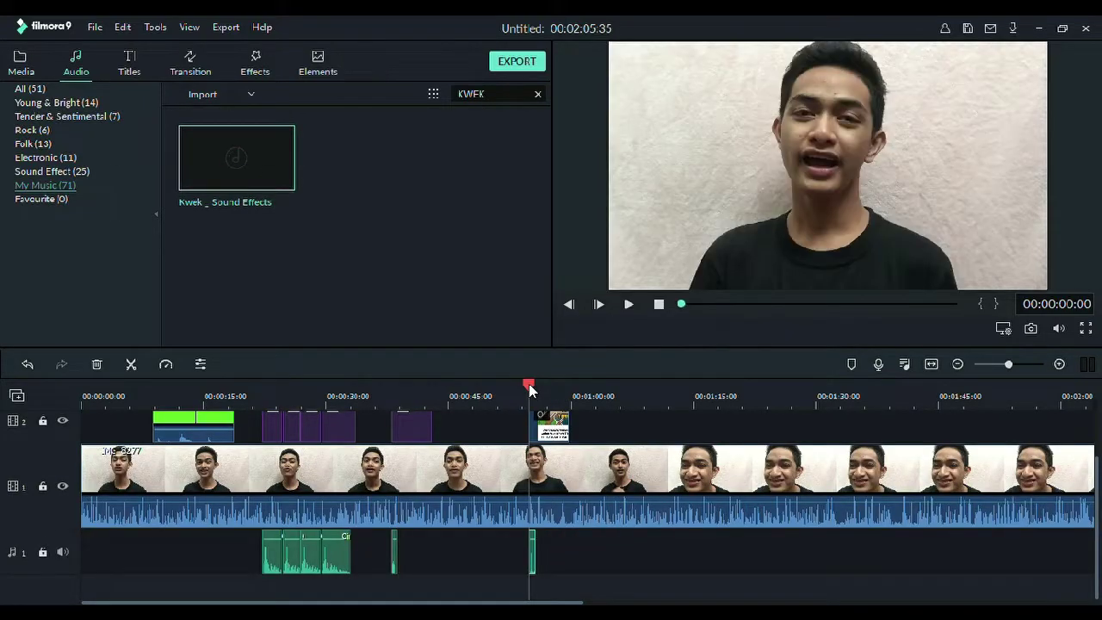
key("space")
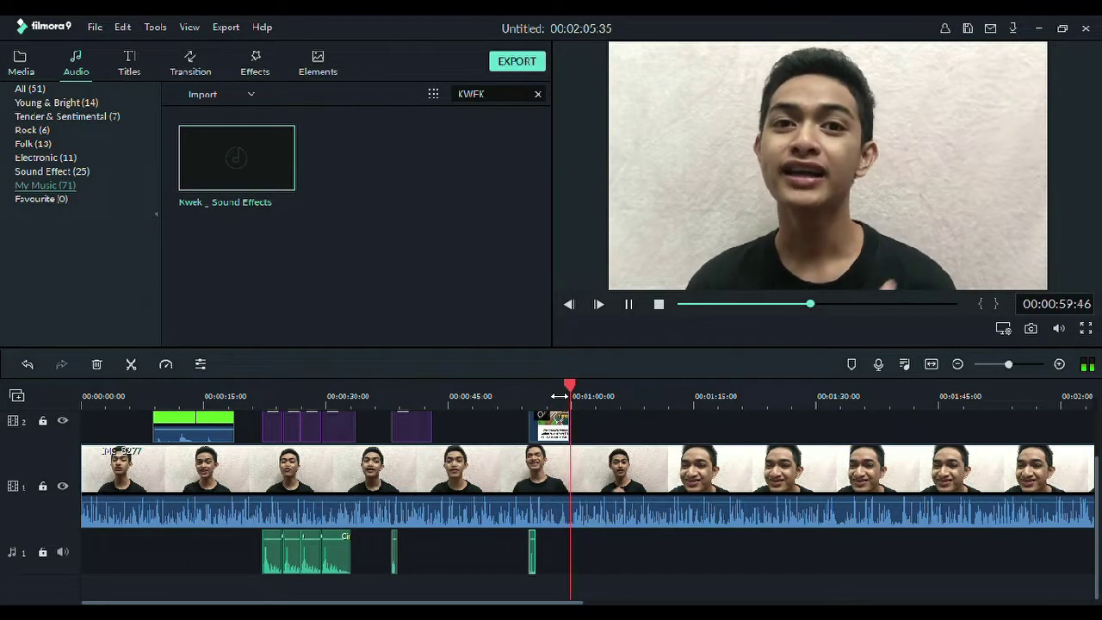
key("space")
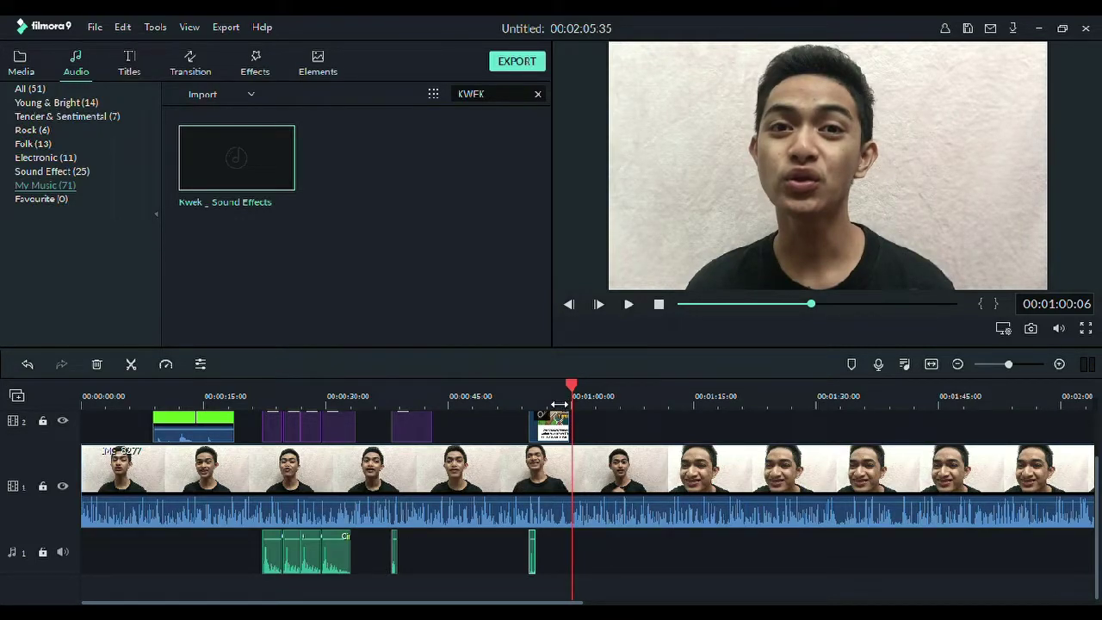
left_click(546, 398)
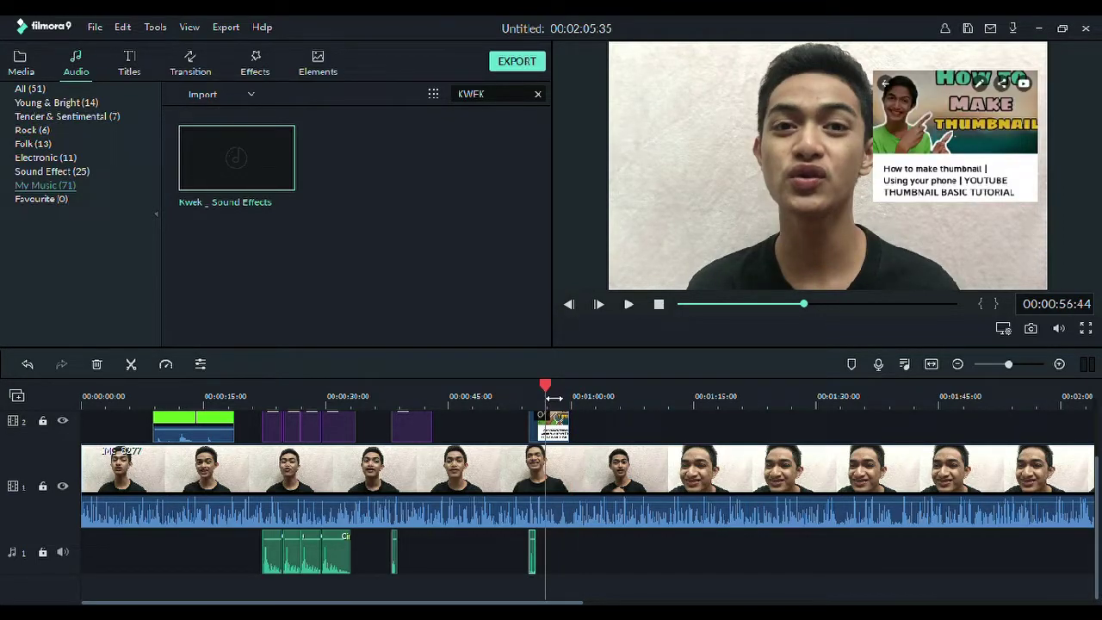
key("space")
key("space")
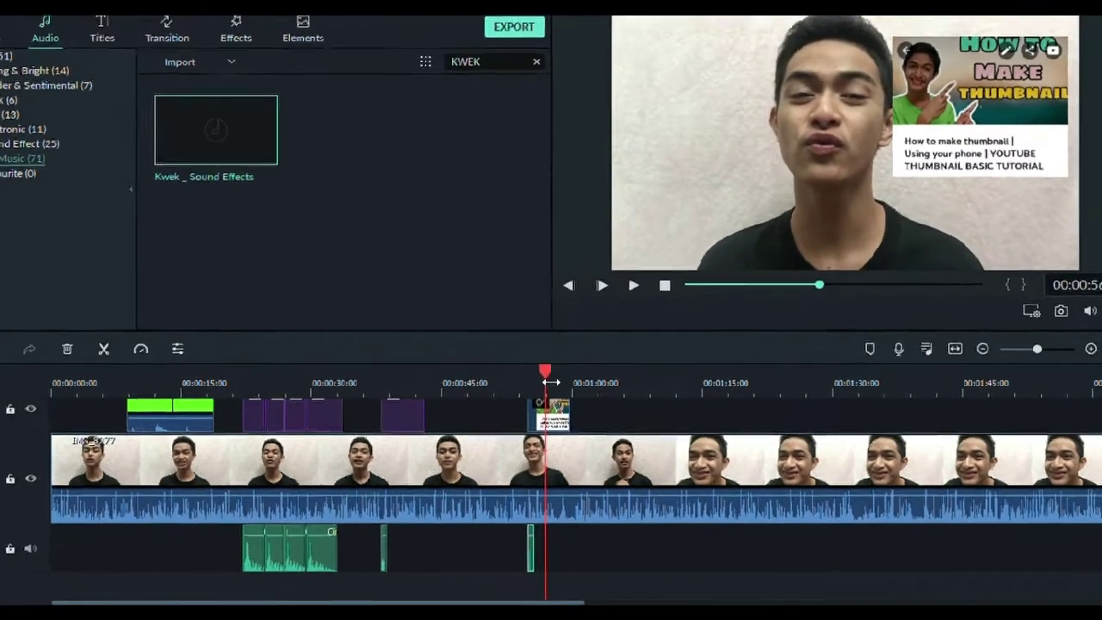
key("space")
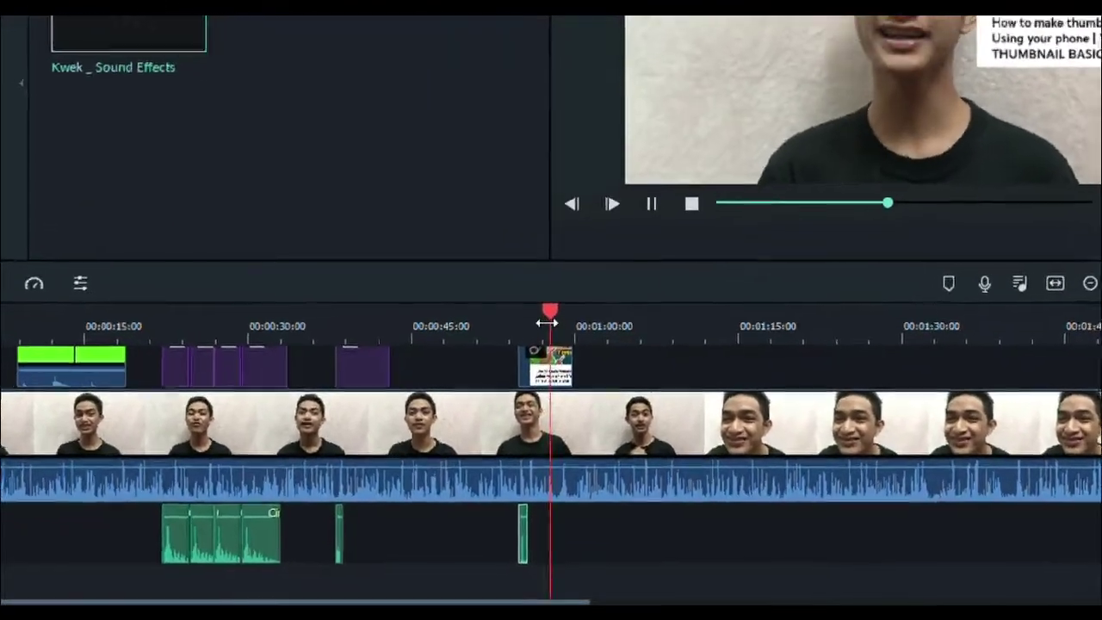
key("space")
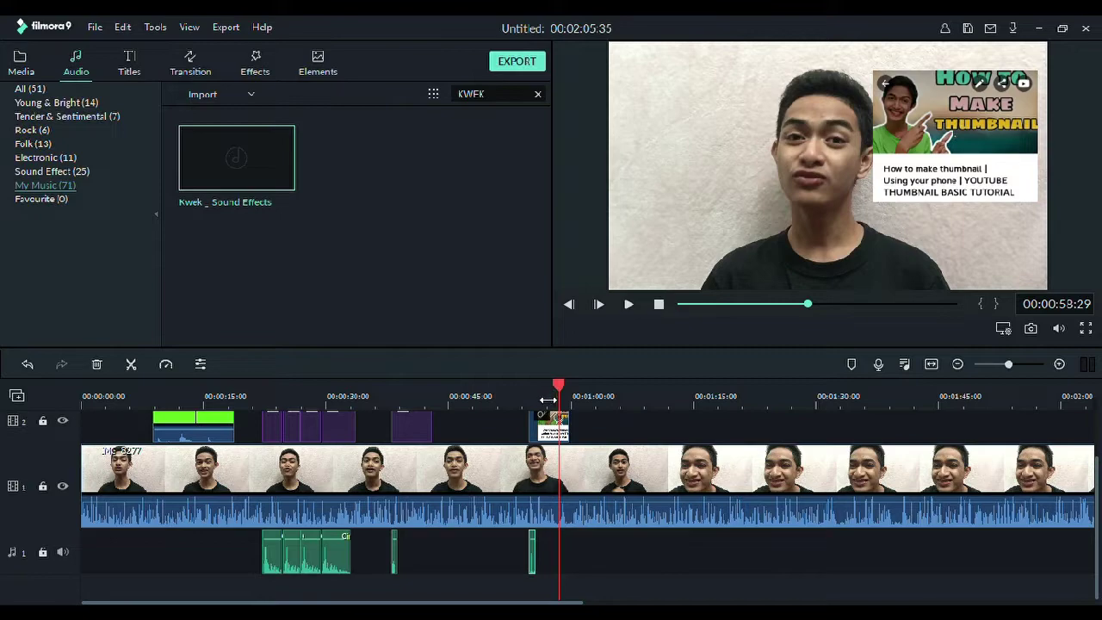
left_click(568, 510)
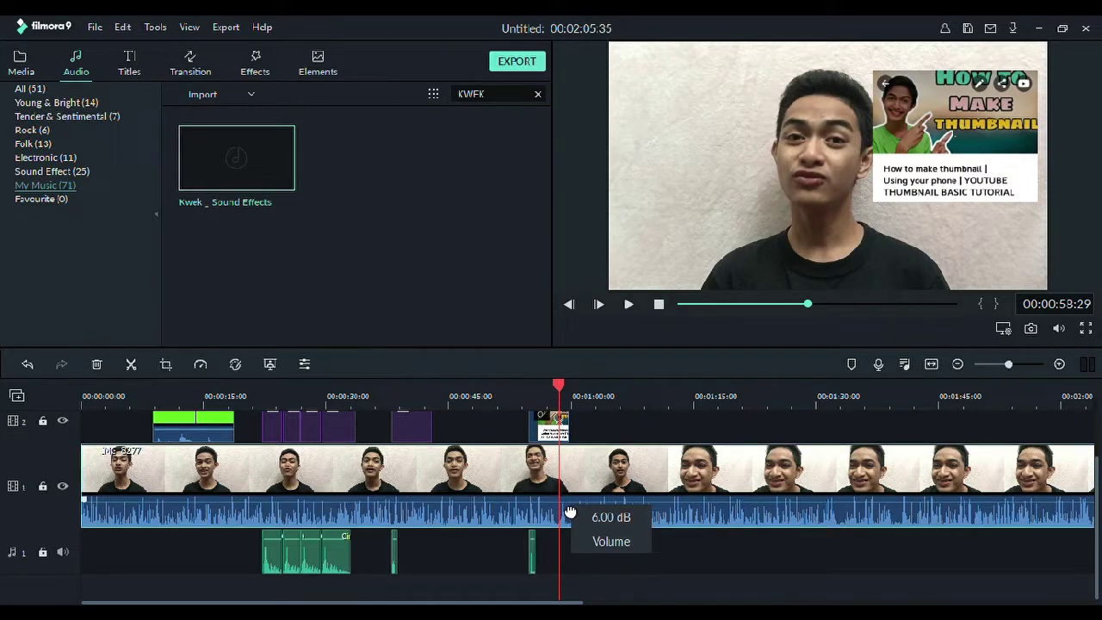
- Cut out the short main-clip section from 00:00:58:00 to 00:00:58:32 beneath the screenshot overlay and delete it
left_click_drag(558, 396, 554, 395)
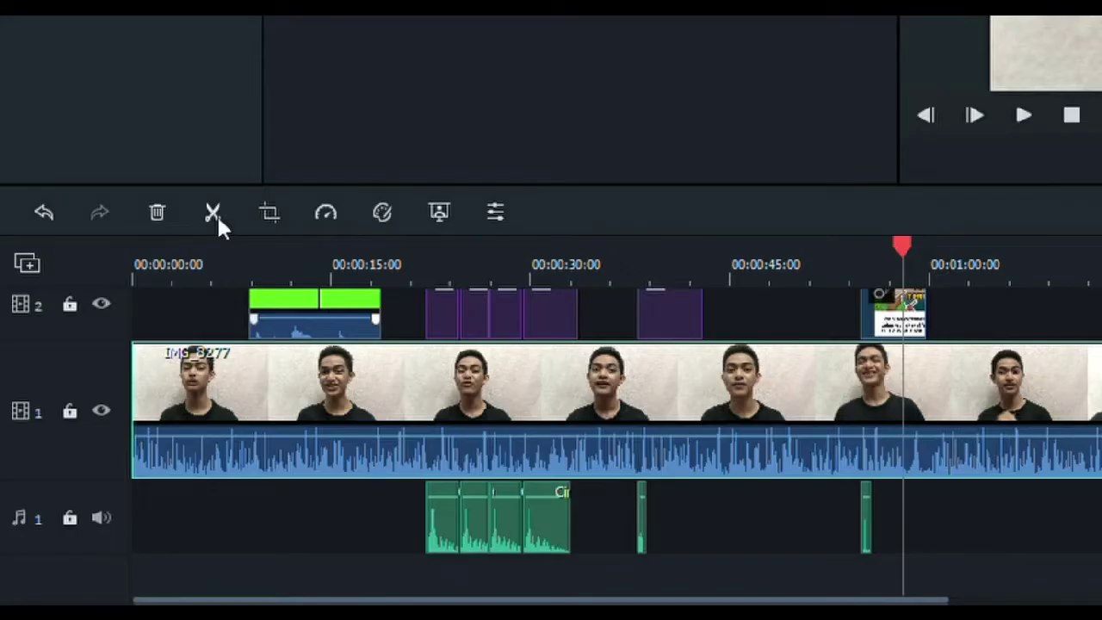
left_click(134, 367)
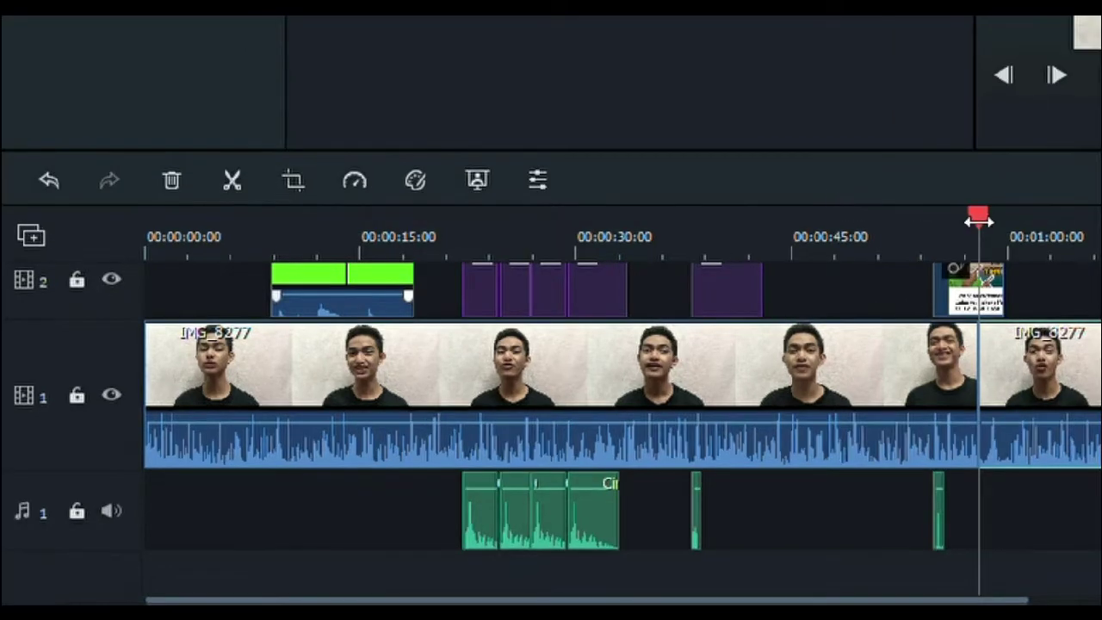
left_click_drag(900, 249, 907, 249)
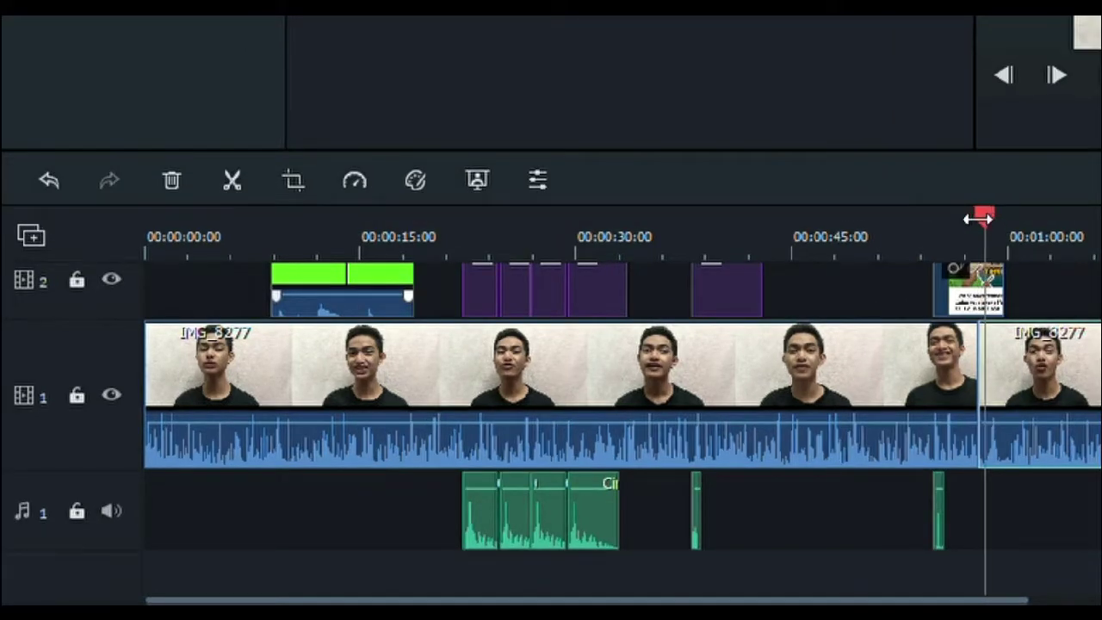
left_click(231, 176)
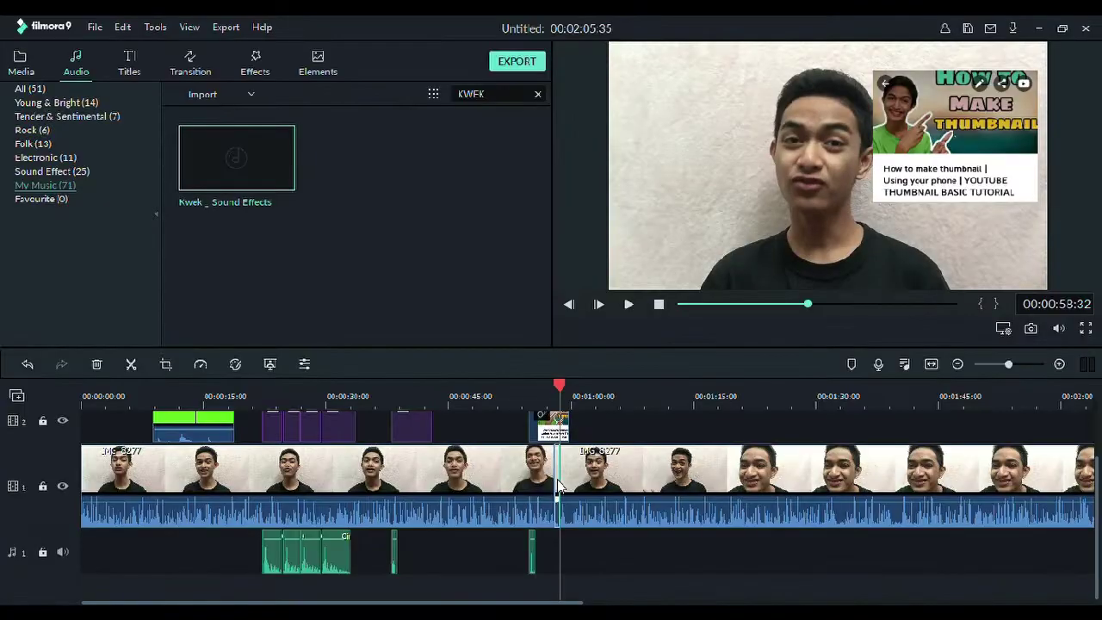
key("Delete")
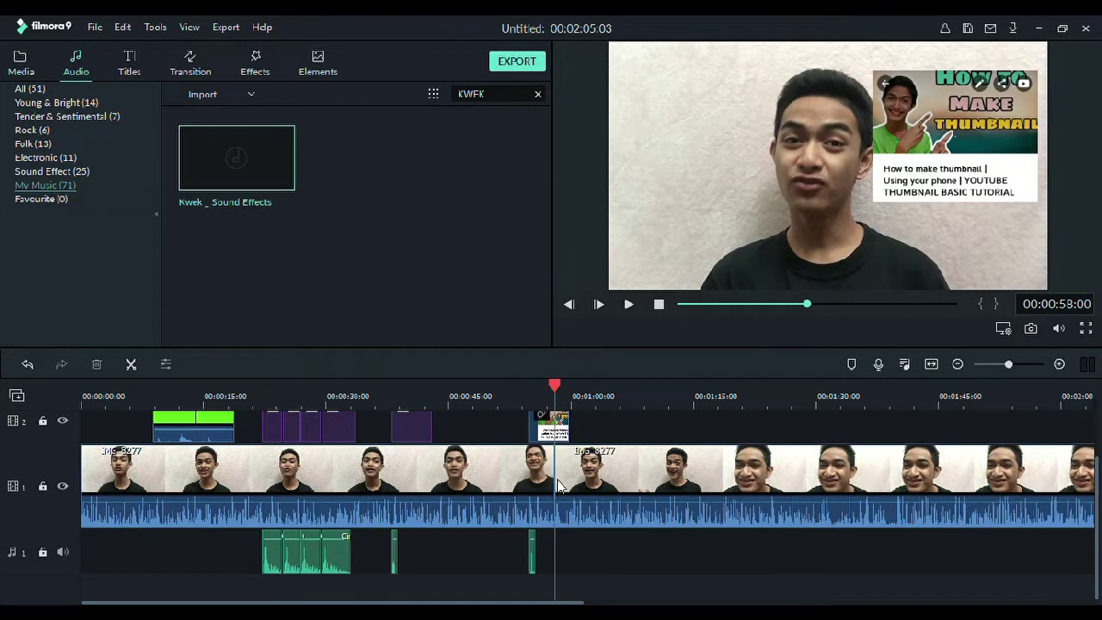
- Remove the unwanted part of the main clip and screenshot overlay just before 00:00:59:27, and close the gap in the main clip
key("space")
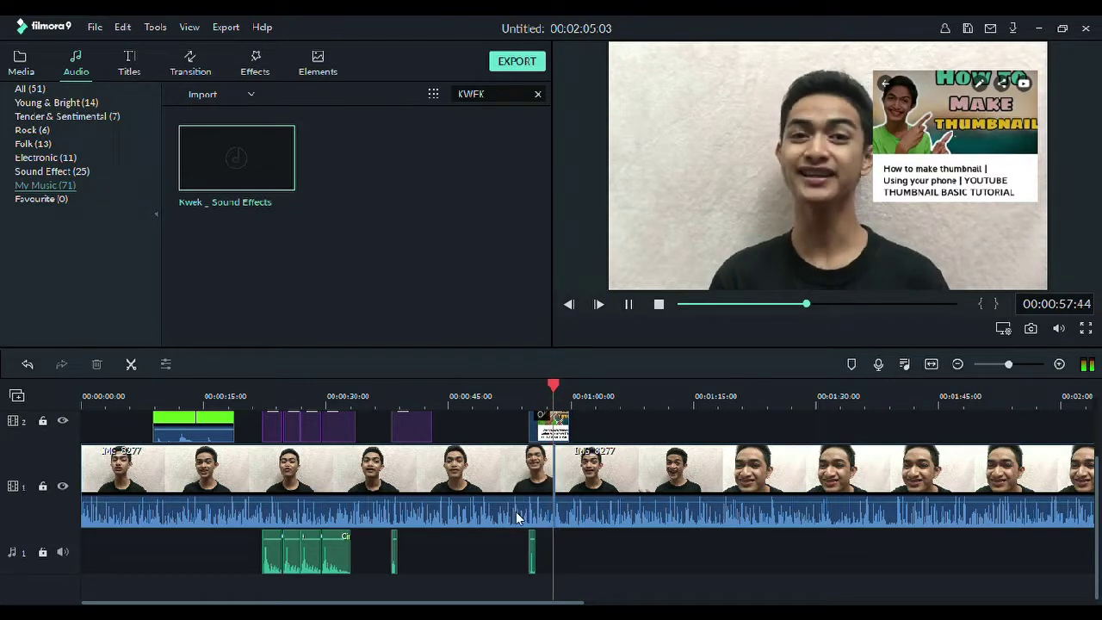
left_click(130, 365)
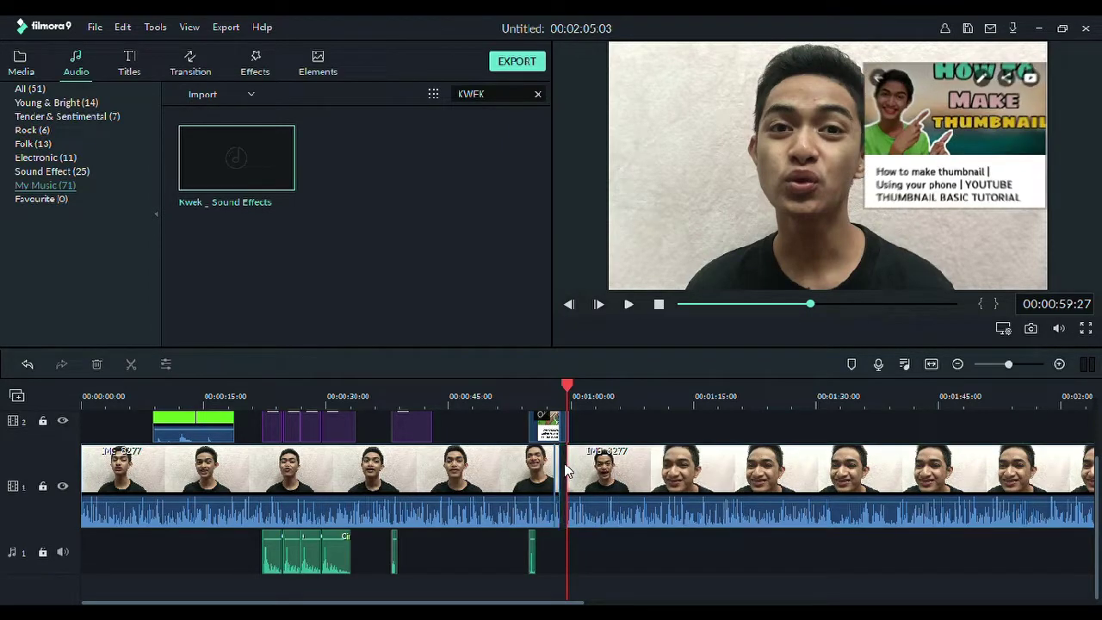
left_click(586, 489)
left_click_drag(585, 490, 579, 489)
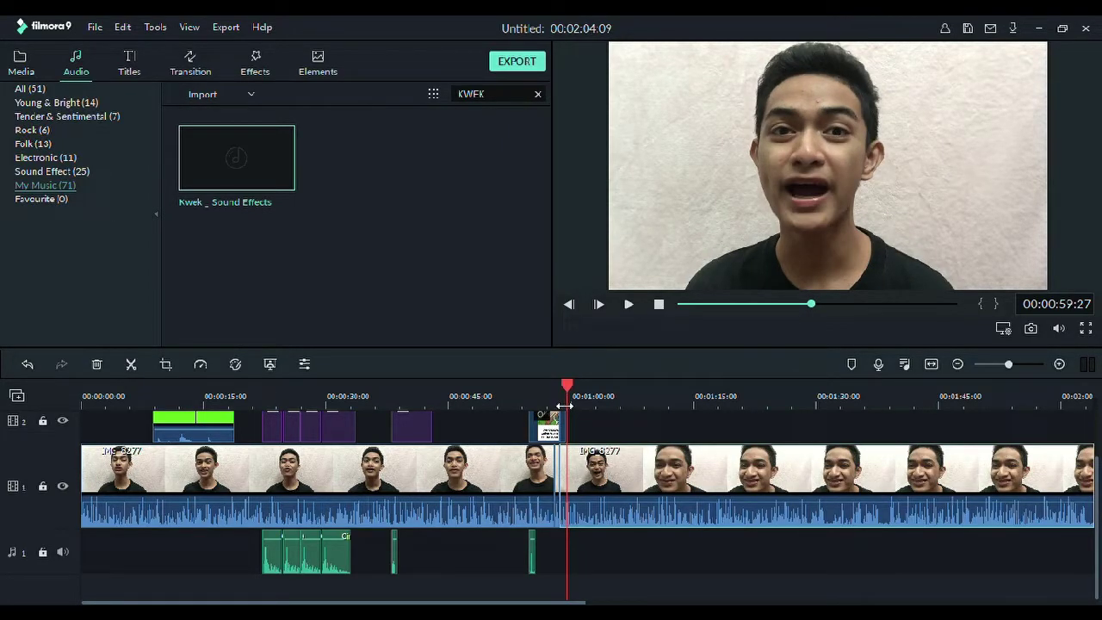
left_click_drag(564, 405, 616, 396)
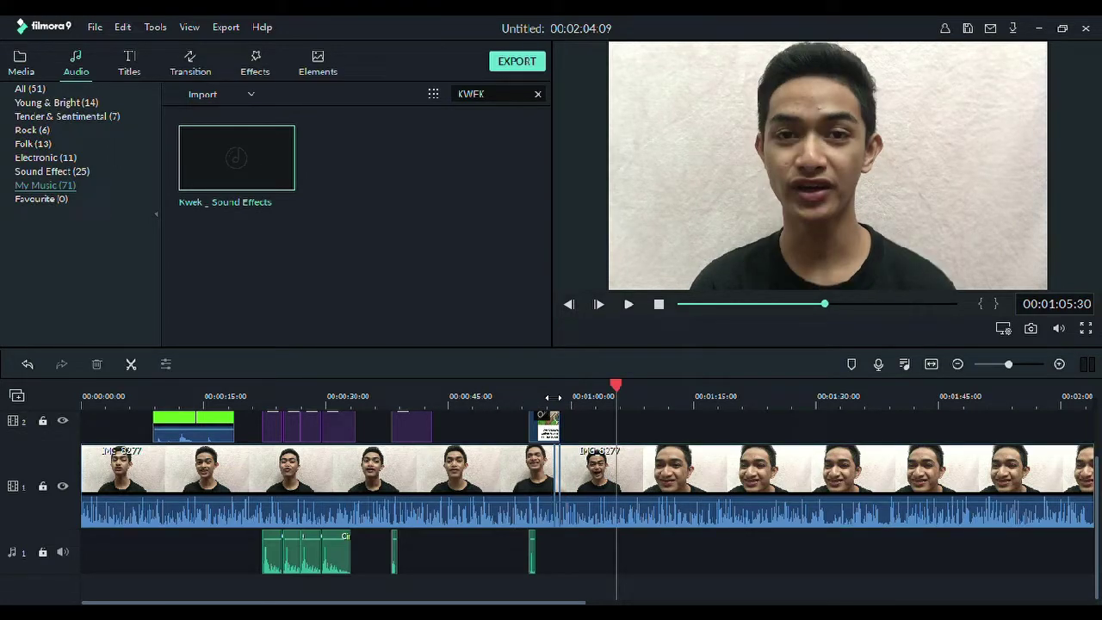
- Find the Beach_Party_Islandesque music in My Music and place it on audio track 2 from the timeline's start
scroll(517, 395, "down", 3)
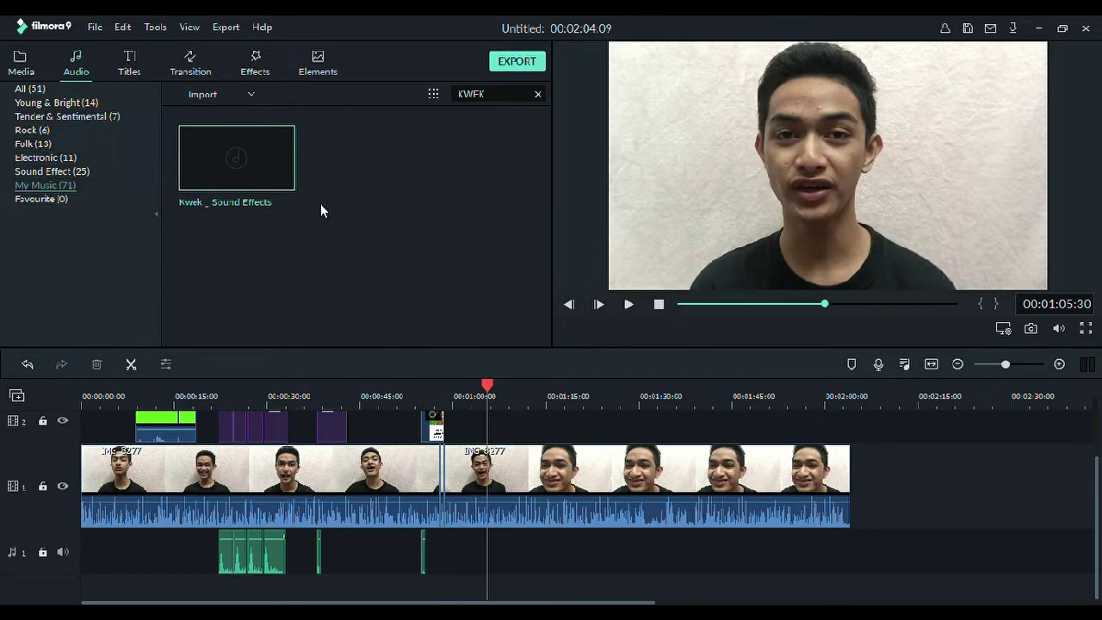
left_click(535, 96)
type("BEACH")
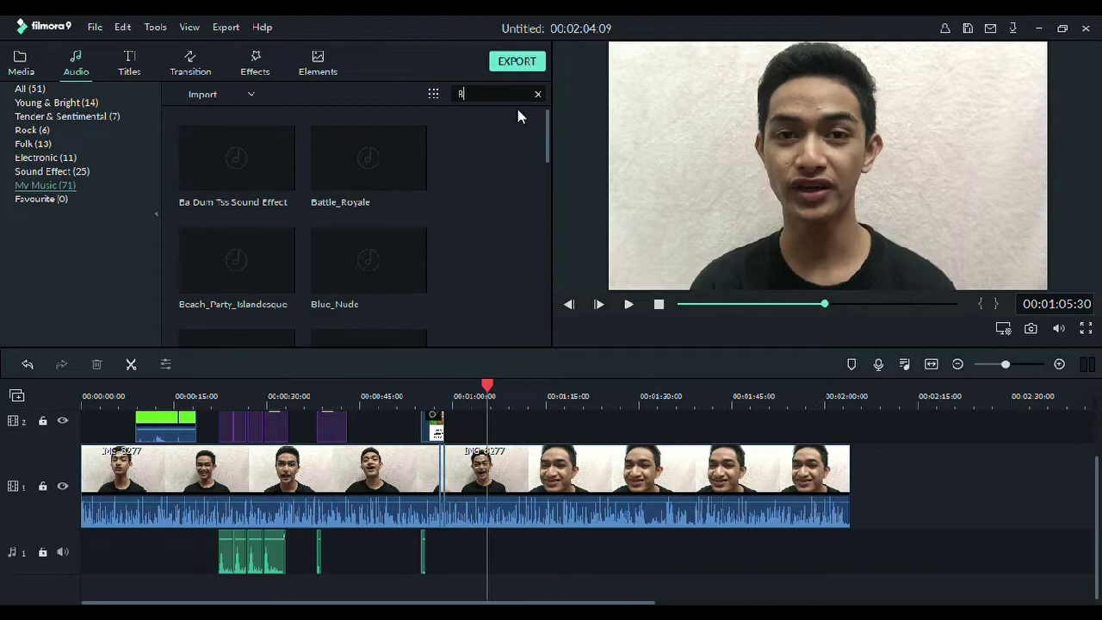
left_click(273, 175)
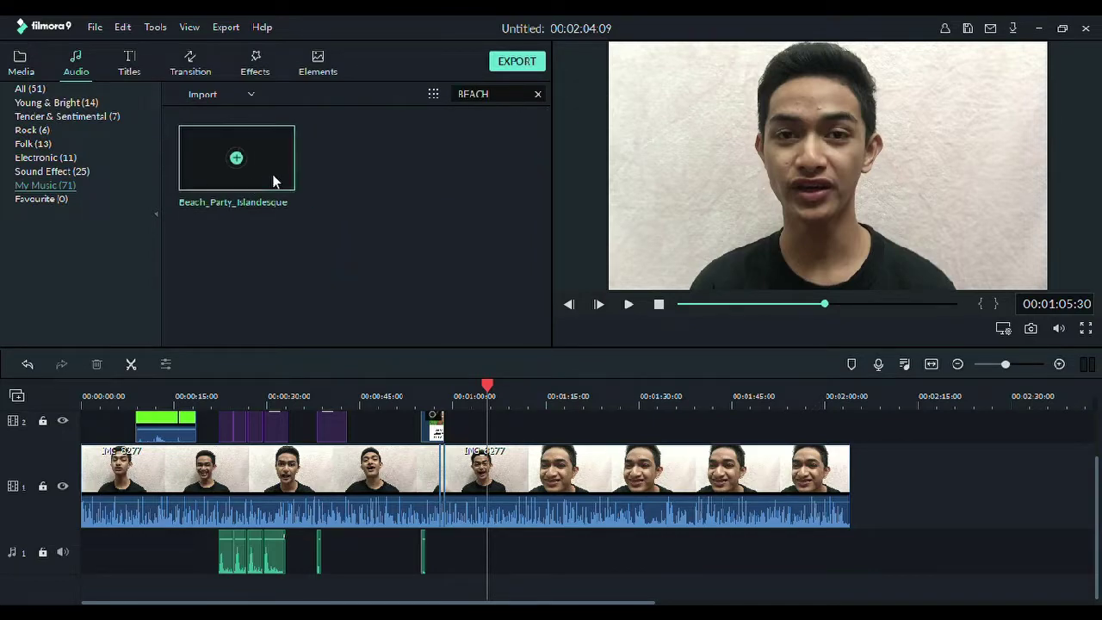
left_click_drag(237, 158, 55, 568)
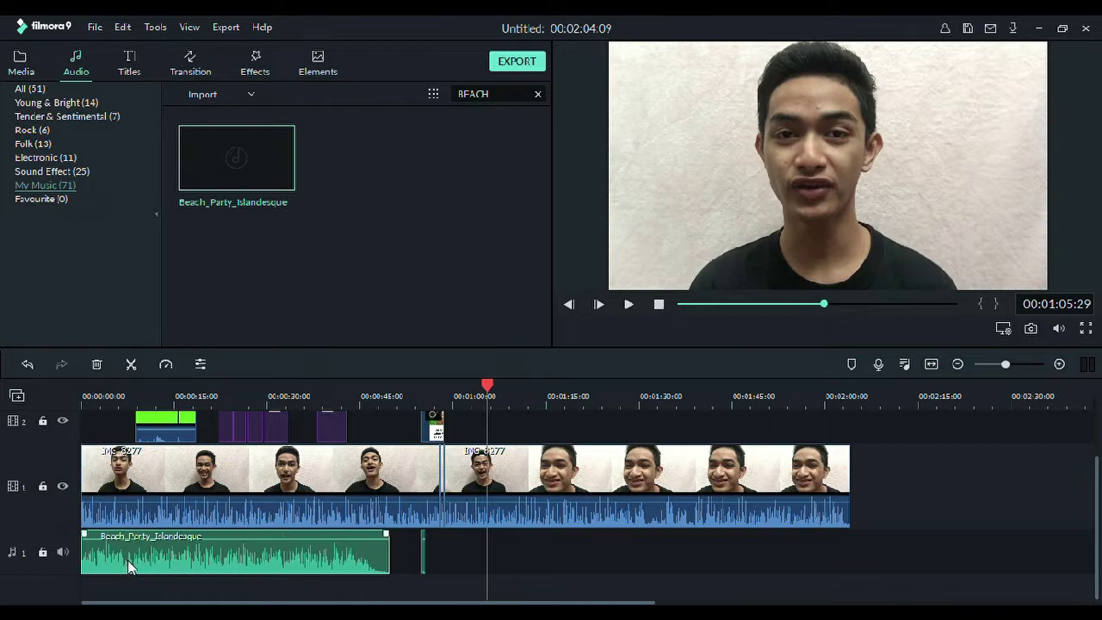
key("ctrl+z")
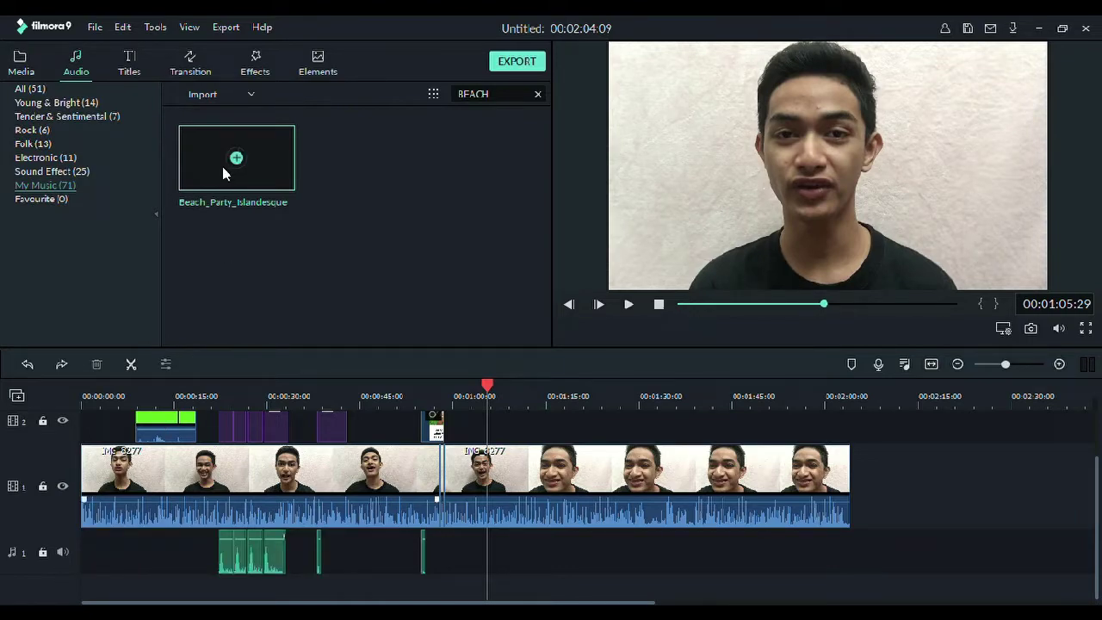
left_click_drag(223, 173, 80, 586)
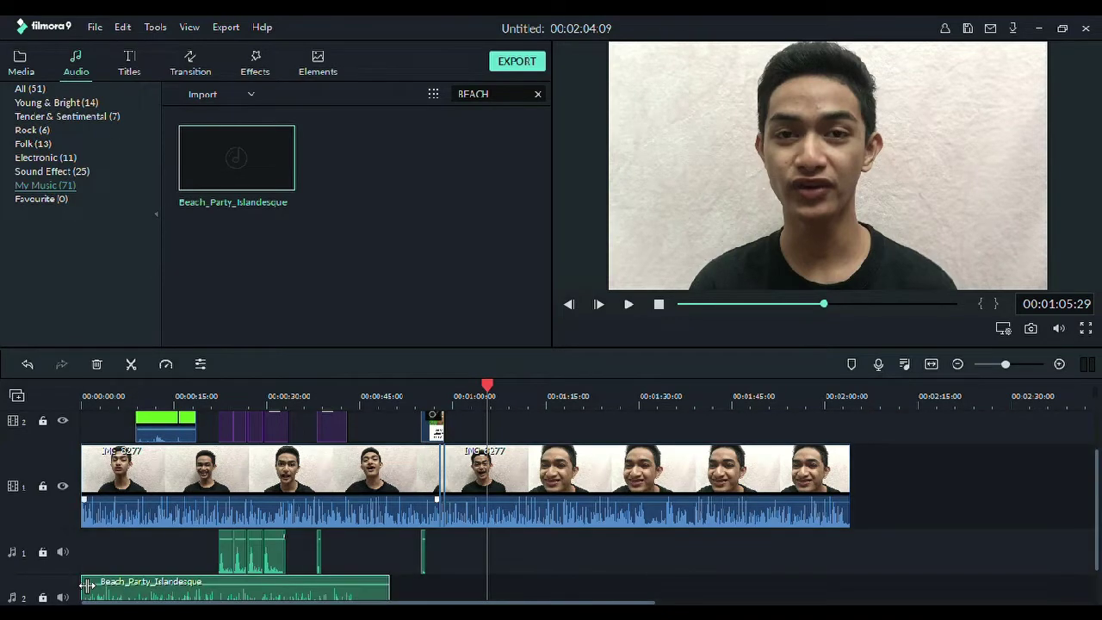
- Lower the Beach_Party_Islandesque music's volume well below the speaker's voice and play the project from the beginning
left_click(151, 552)
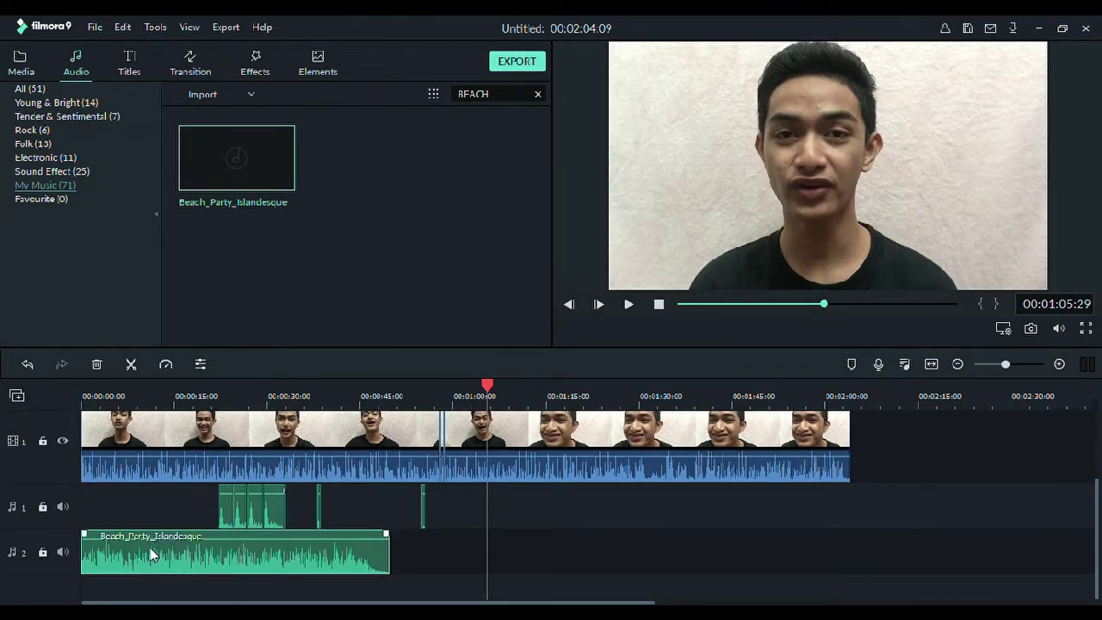
left_click_drag(155, 551, 154, 558)
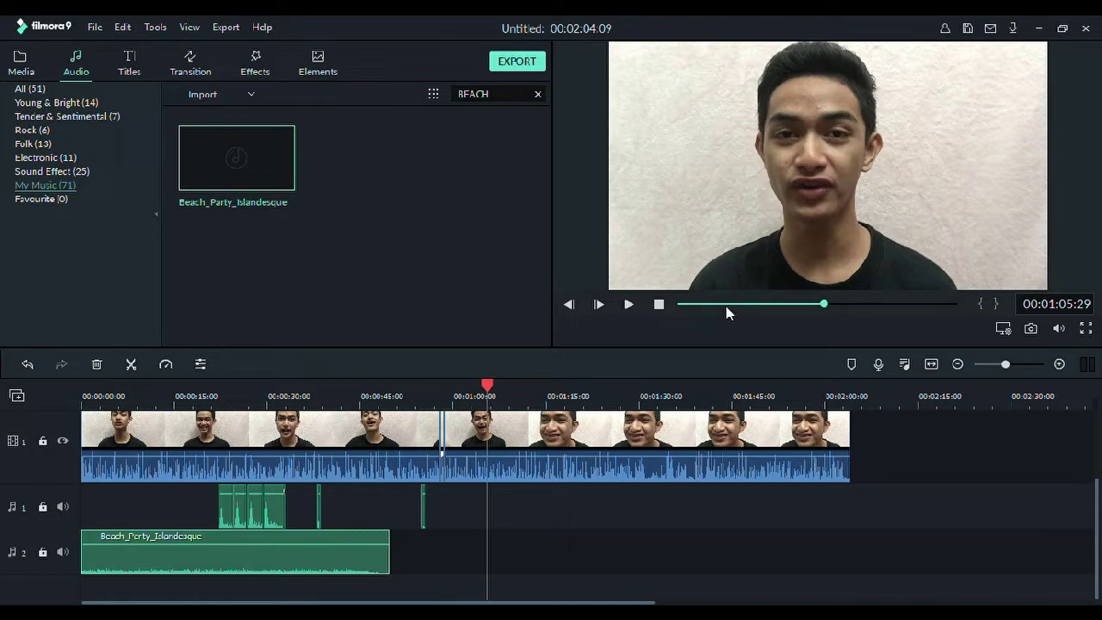
left_click_drag(726, 312, 654, 333)
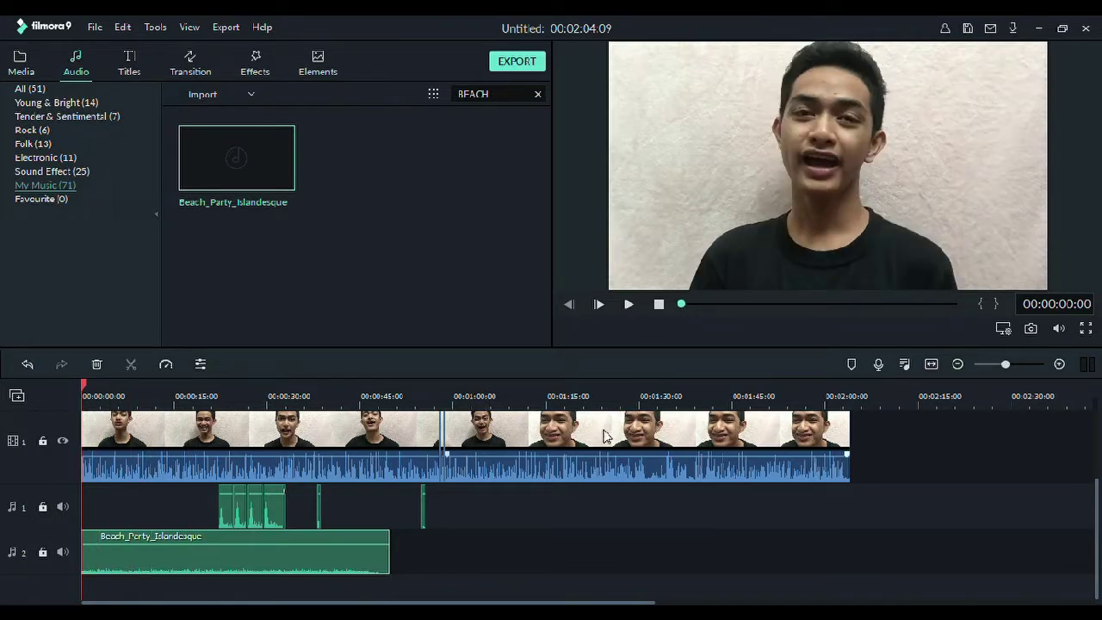
key("space")
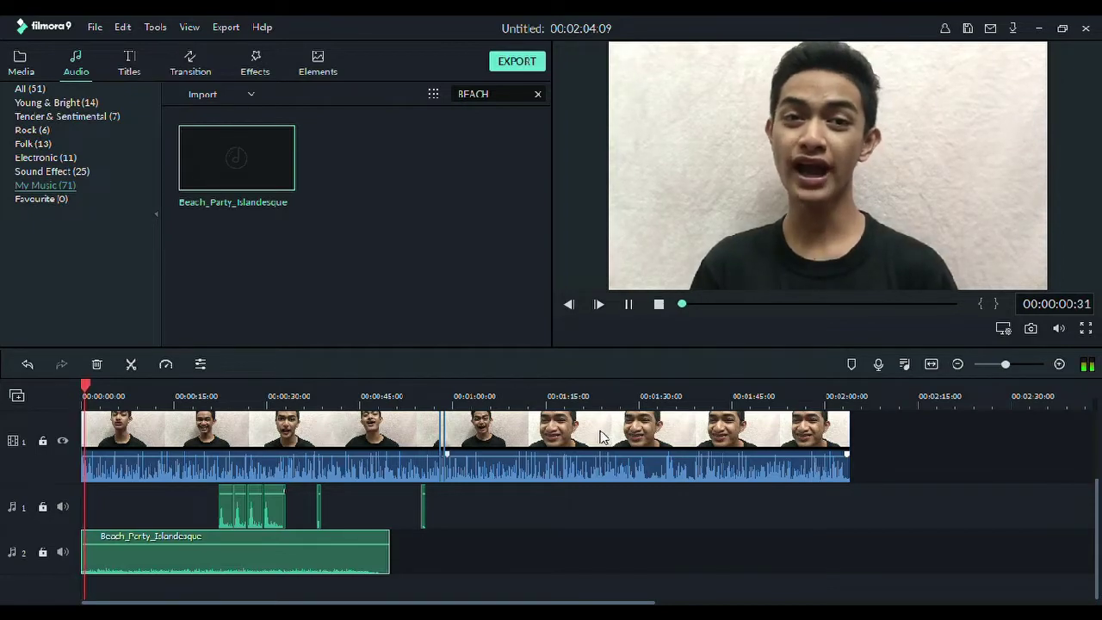